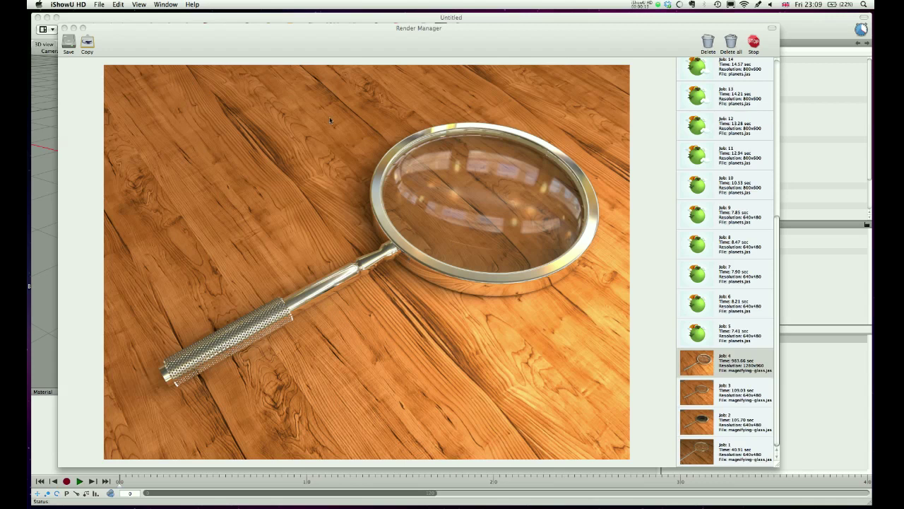
Step: Close the Render Manager and add a tube primitive to the empty scene
{"action": "left_click_drag", "start_coordinate": [310, 46], "coordinate": [305, 45]}
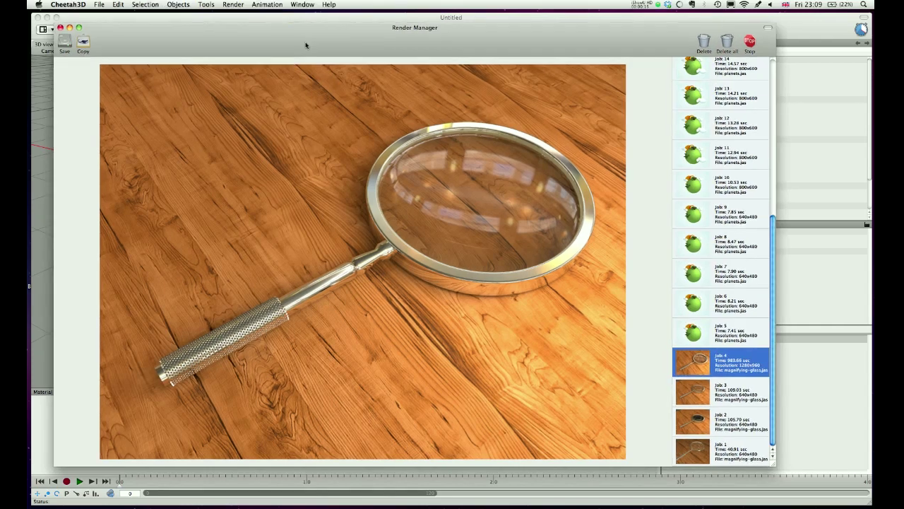
{"action": "left_click", "coordinate": [61, 28]}
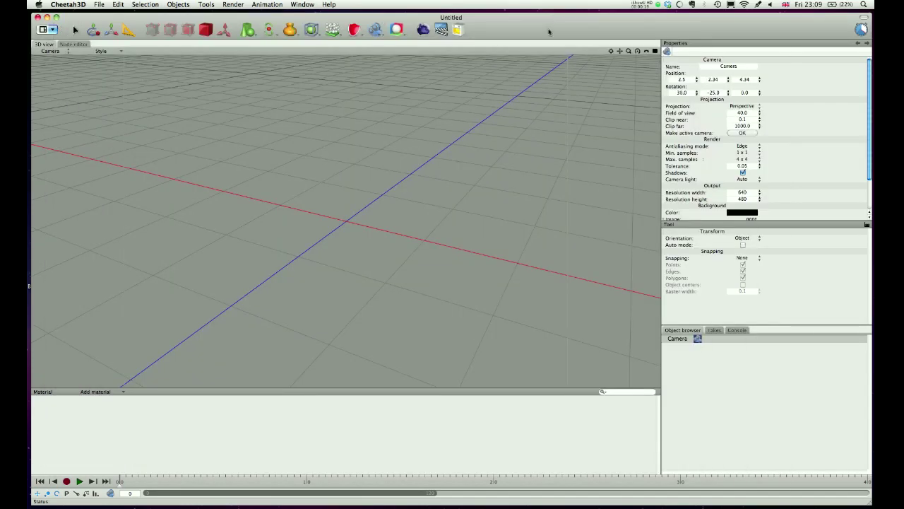
{"action": "left_click", "coordinate": [252, 34]}
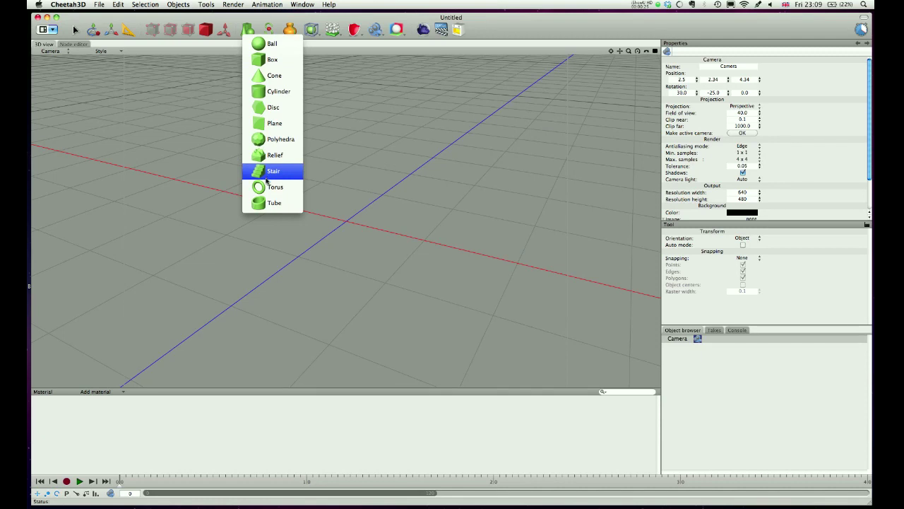
{"action": "left_click", "coordinate": [269, 203]}
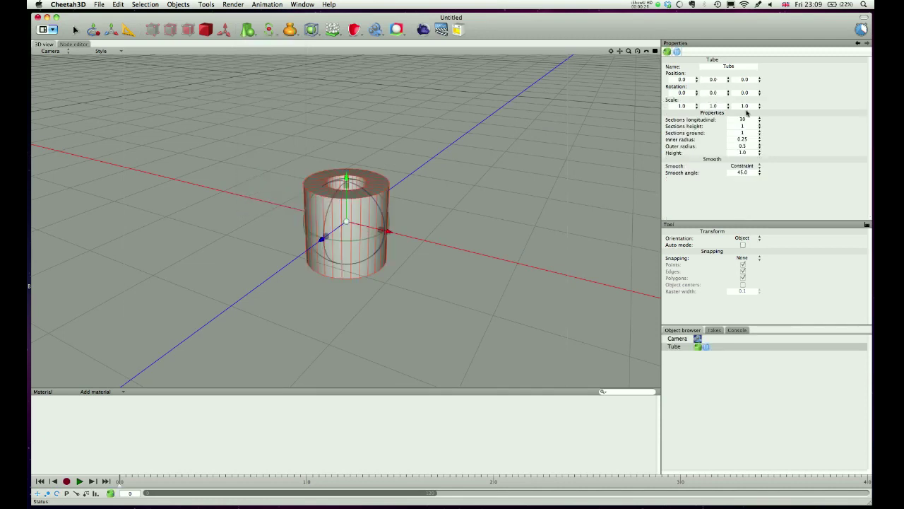
{"action": "right_click_drag", "start_coordinate": [348, 153], "coordinate": [463, 146], "text": "alt"}
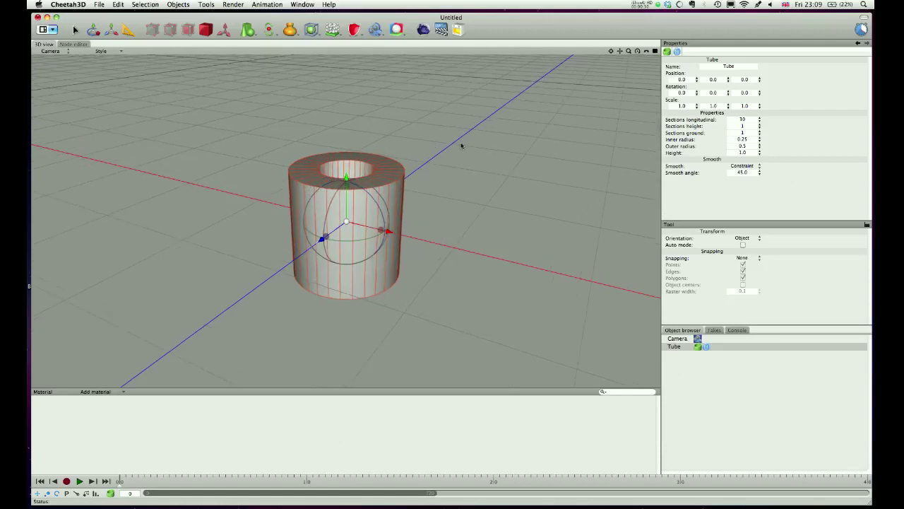
{"action": "scroll", "coordinate": [461, 145], "scroll_direction": "up", "scroll_amount": 3}
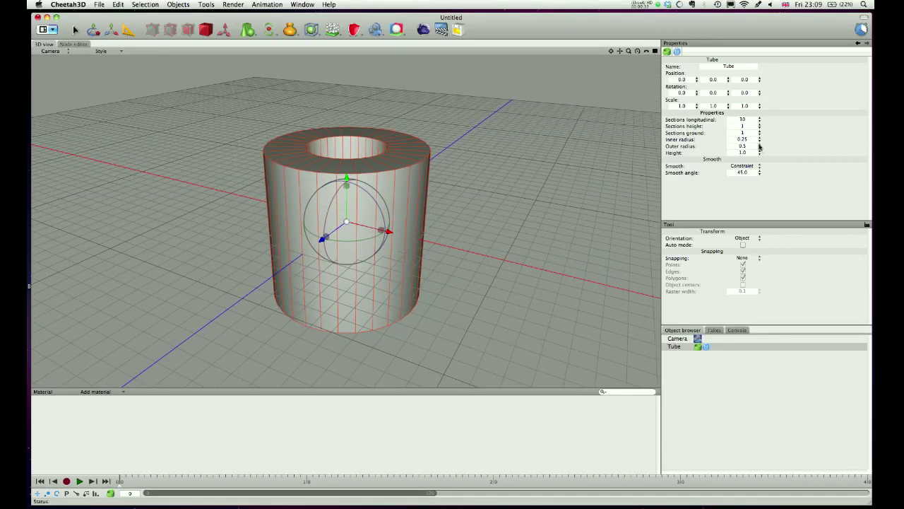
Step: Shape the tube into a thin ring with inner radius 0.45, height 0.09, 60 longitudinal sections and 3 ground sections
{"action": "left_click_drag", "start_coordinate": [760, 139], "coordinate": [759, 133]}
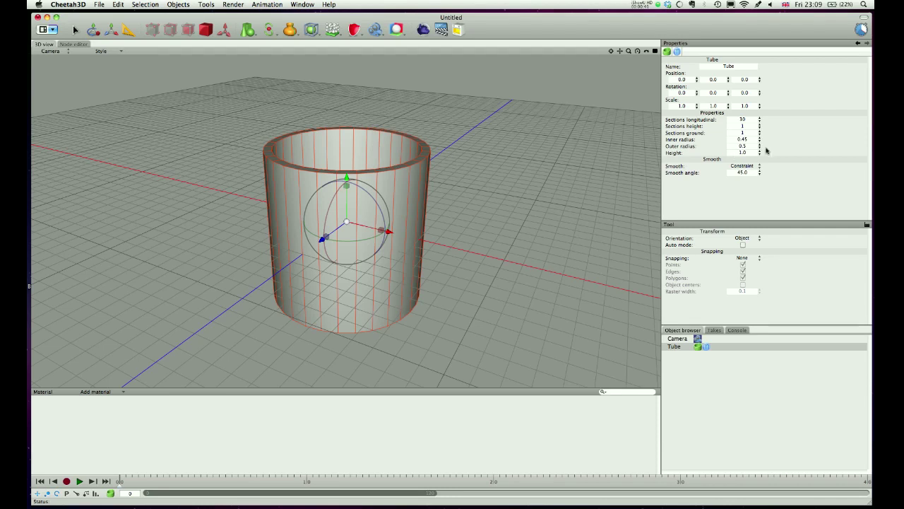
{"action": "left_click_drag", "start_coordinate": [759, 152], "coordinate": [753, 195]}
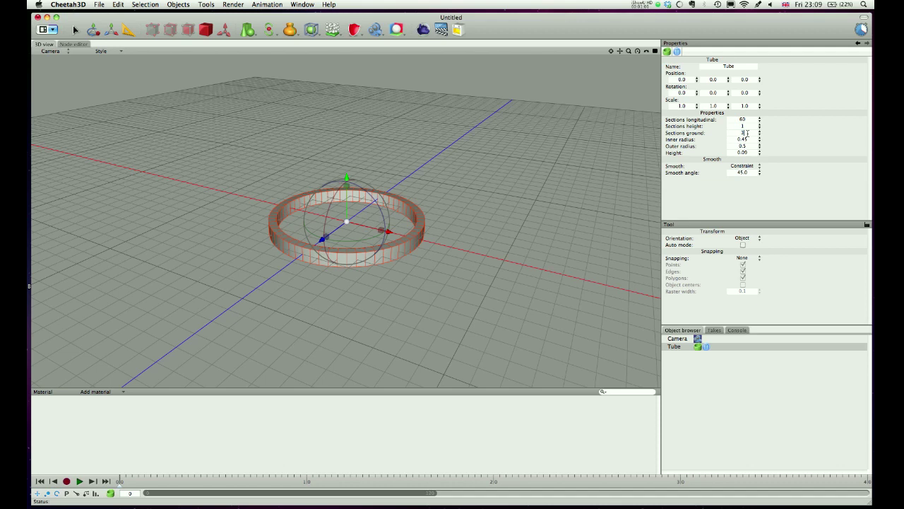
{"action": "key", "text": "Tab"}
{"action": "left_click", "coordinate": [759, 140]}
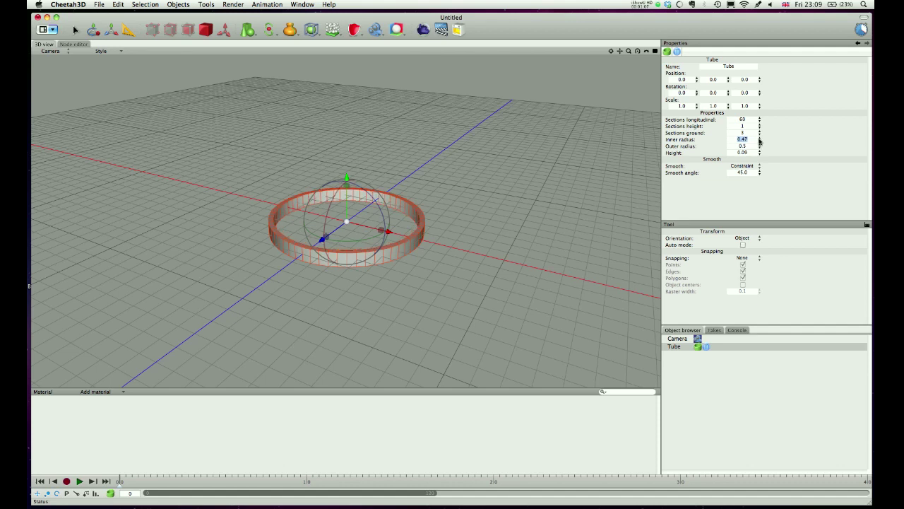
{"action": "left_click", "coordinate": [759, 140]}
{"action": "left_click", "coordinate": [759, 142]}
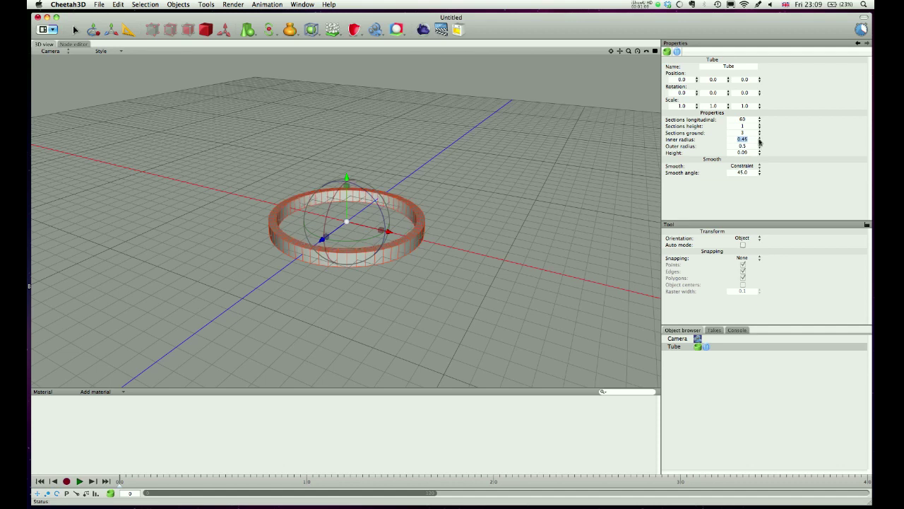
Step: Add a cylinder primitive to the scene for the magnifying glass handle
{"action": "left_click_drag", "start_coordinate": [451, 184], "coordinate": [441, 193], "text": "alt"}
{"action": "scroll", "coordinate": [355, 185], "scroll_direction": "up", "scroll_amount": 3}
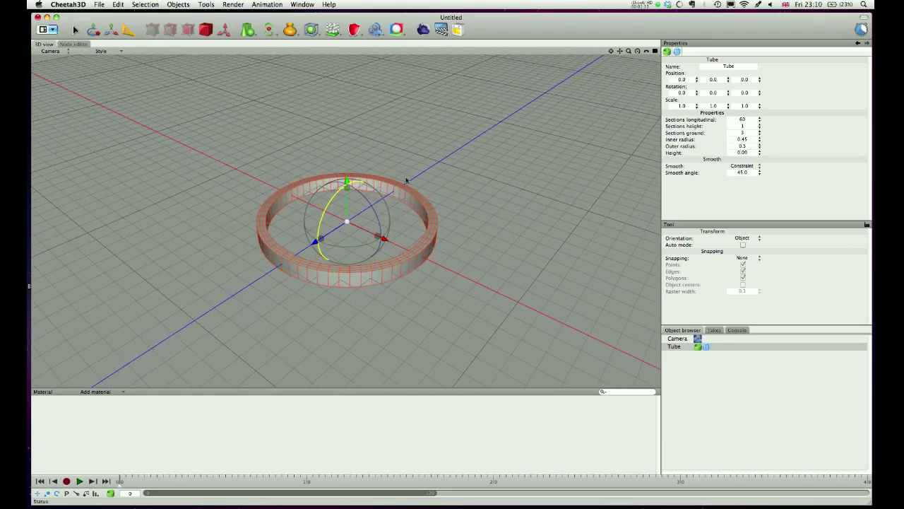
{"action": "middle_click_drag", "start_coordinate": [425, 193], "coordinate": [436, 168], "text": "alt"}
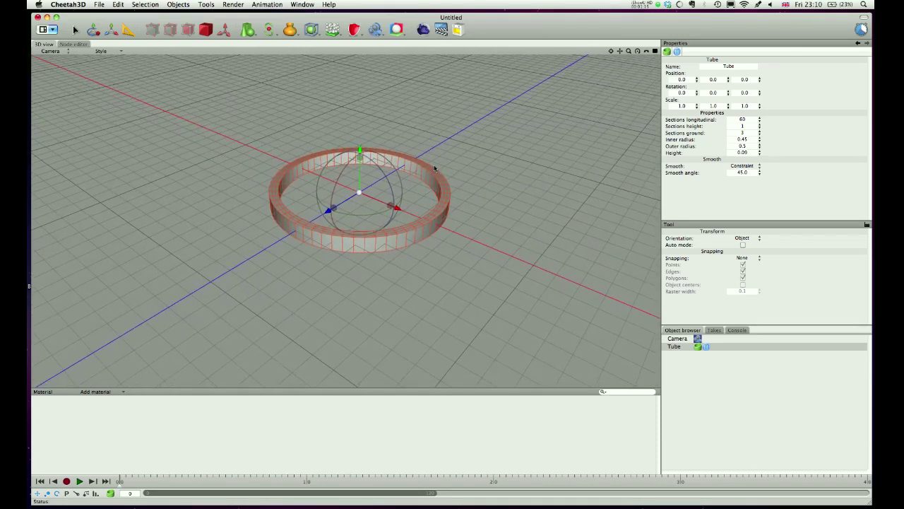
{"action": "left_click_drag", "start_coordinate": [465, 171], "coordinate": [460, 175], "text": "alt"}
{"action": "scroll", "coordinate": [421, 161], "scroll_direction": "up", "scroll_amount": 1}
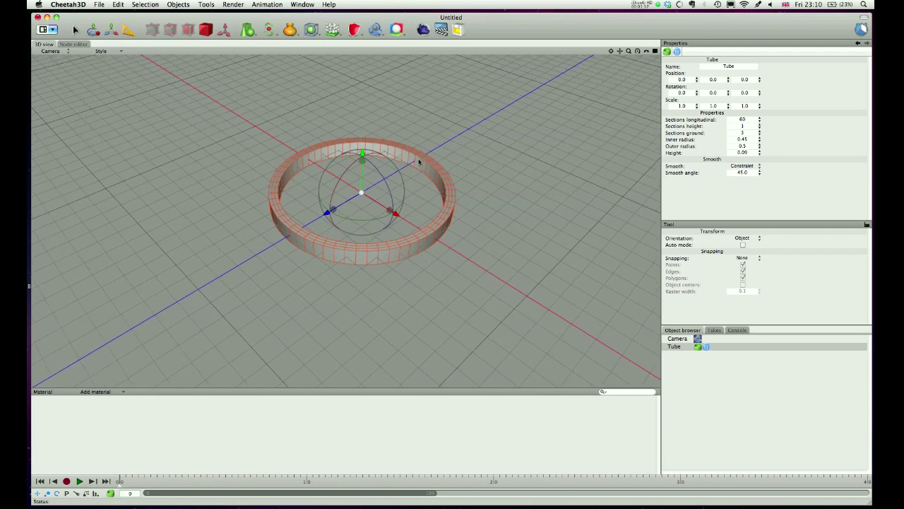
{"action": "middle_click_drag", "start_coordinate": [421, 162], "coordinate": [424, 155], "text": "alt"}
{"action": "right_click_drag", "start_coordinate": [423, 155], "coordinate": [418, 146]}
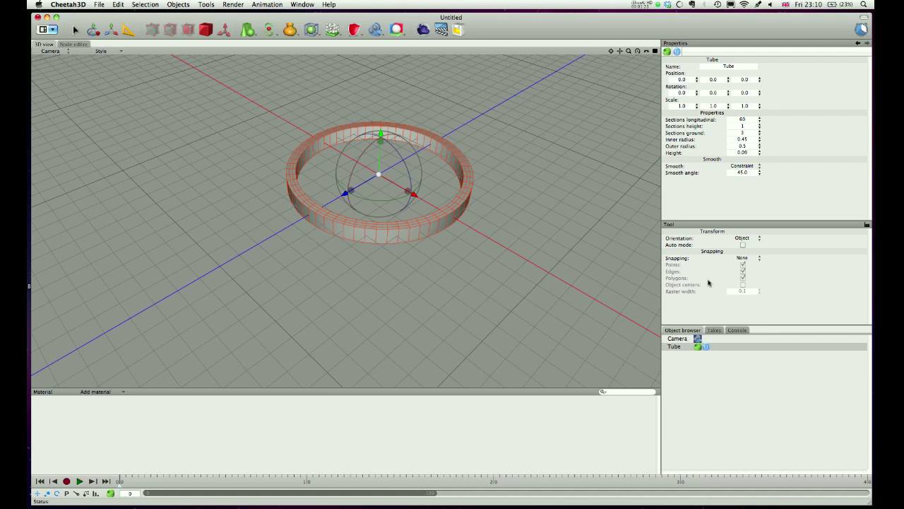
{"action": "left_click", "coordinate": [677, 347]}
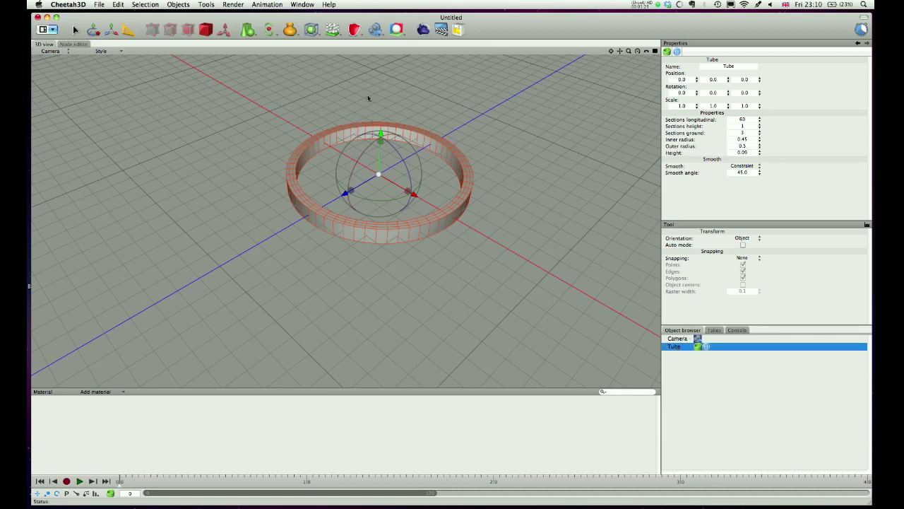
{"action": "left_click", "coordinate": [249, 30]}
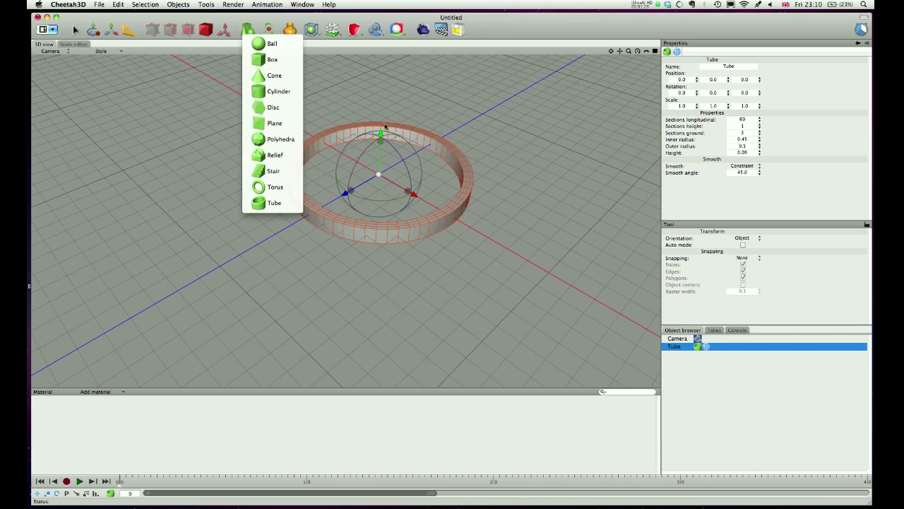
{"action": "left_click", "coordinate": [282, 92]}
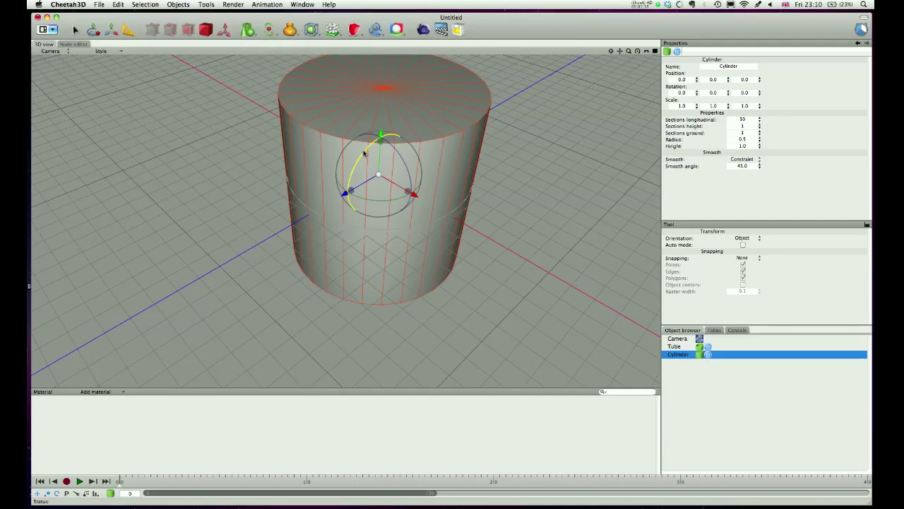
Step: Rotate the cylinder onto its side by setting its Y rotation to -90
{"action": "left_click_drag", "start_coordinate": [355, 141], "coordinate": [420, 121]}
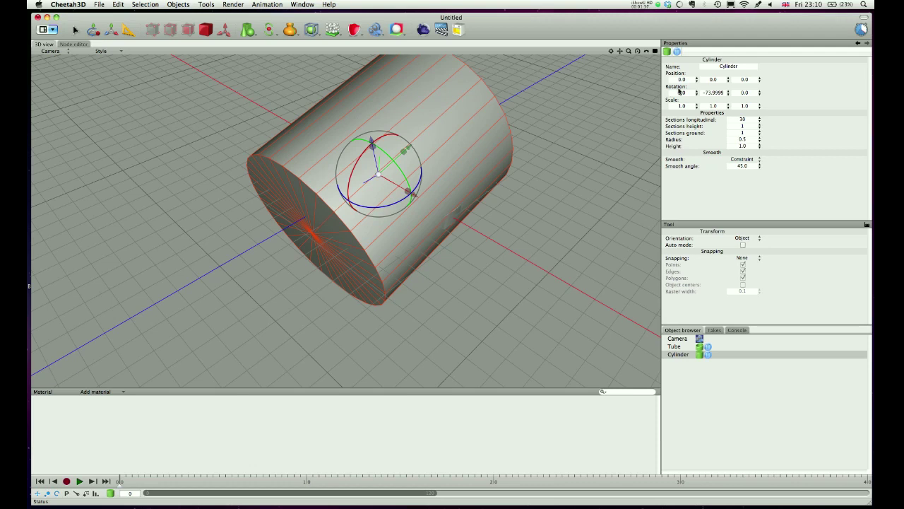
{"action": "left_click_drag", "start_coordinate": [705, 93], "coordinate": [734, 94]}
{"action": "type", "text": "-90"}
{"action": "key", "text": "Return"}
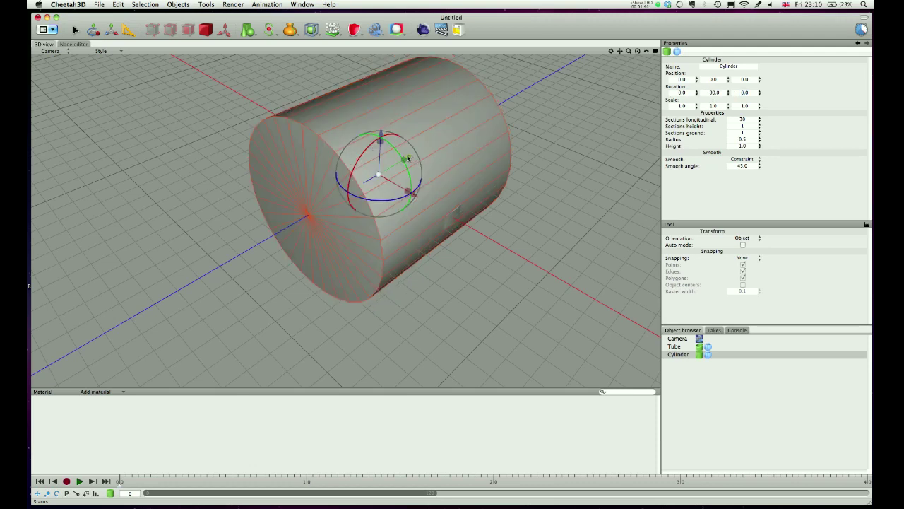
Step: Examine the rotated cylinder in the perspective and orthographic views, and return to the camera view
{"action": "key", "text": "2"}
{"action": "left_click_drag", "start_coordinate": [423, 208], "coordinate": [346, 207], "text": "alt"}
{"action": "right_click_drag", "start_coordinate": [346, 206], "coordinate": [584, 192], "text": "alt"}
{"action": "left_click_drag", "start_coordinate": [584, 192], "coordinate": [609, 185], "text": "alt"}
{"action": "right_click_drag", "start_coordinate": [608, 186], "coordinate": [624, 182]}
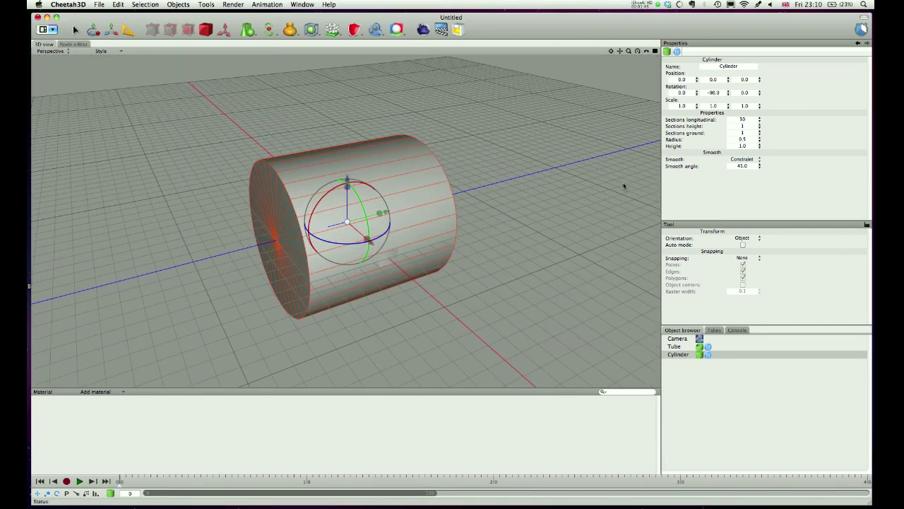
{"action": "key", "text": "1"}
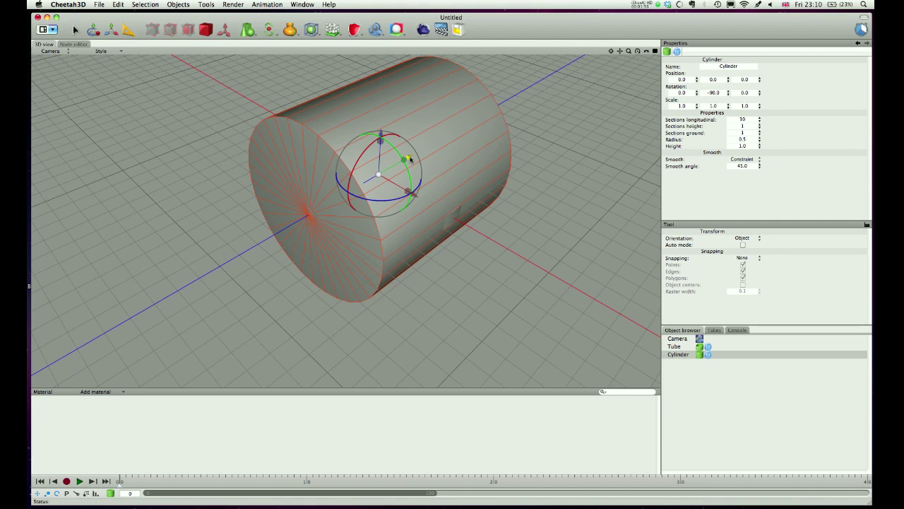
{"action": "key", "text": "F2"}
{"action": "key", "text": "super+2"}
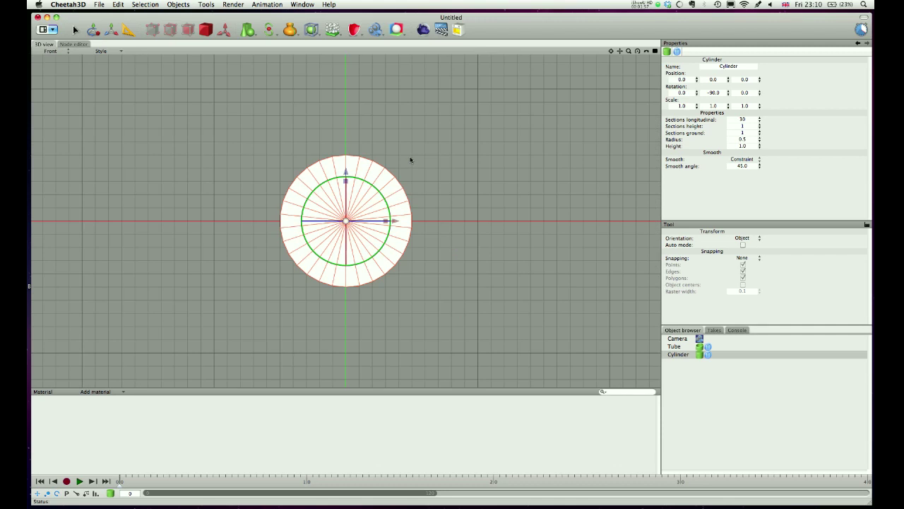
{"action": "key", "text": "super+3"}
{"action": "key", "text": "super+4"}
{"action": "key", "text": "super+0"}
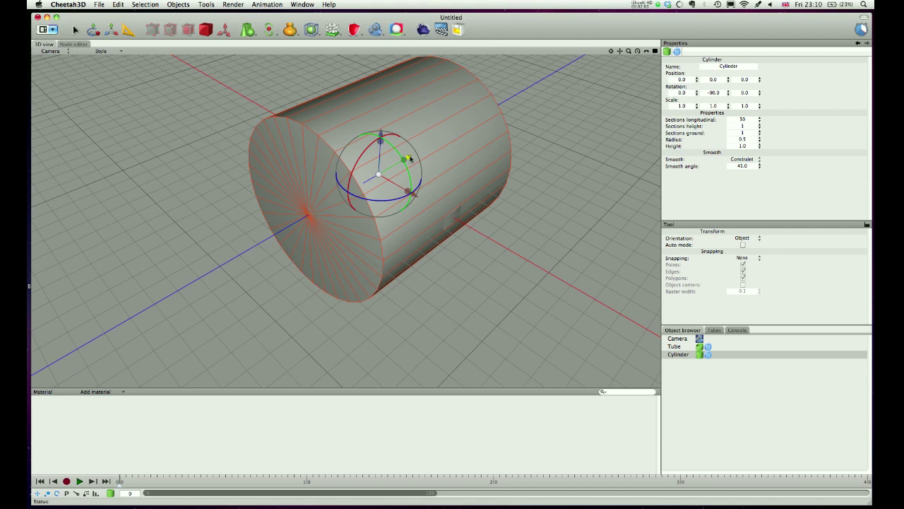
Step: Move the cylinder along its length to a Z position of about 1.16, clear of the ring
{"action": "left_click_drag", "start_coordinate": [410, 158], "coordinate": [385, 171]}
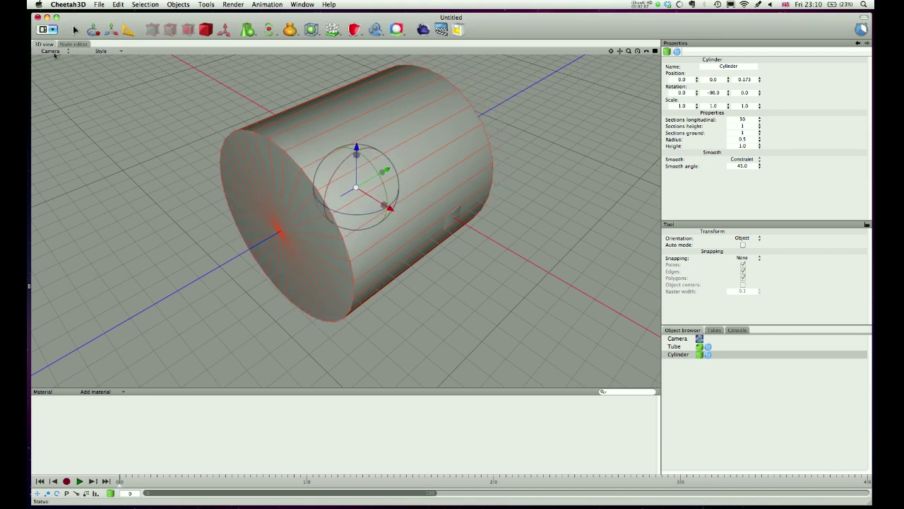
{"action": "left_click", "coordinate": [56, 55]}
{"action": "left_click_drag", "start_coordinate": [58, 56], "coordinate": [58, 51]}
{"action": "left_click_drag", "start_coordinate": [385, 174], "coordinate": [254, 238]}
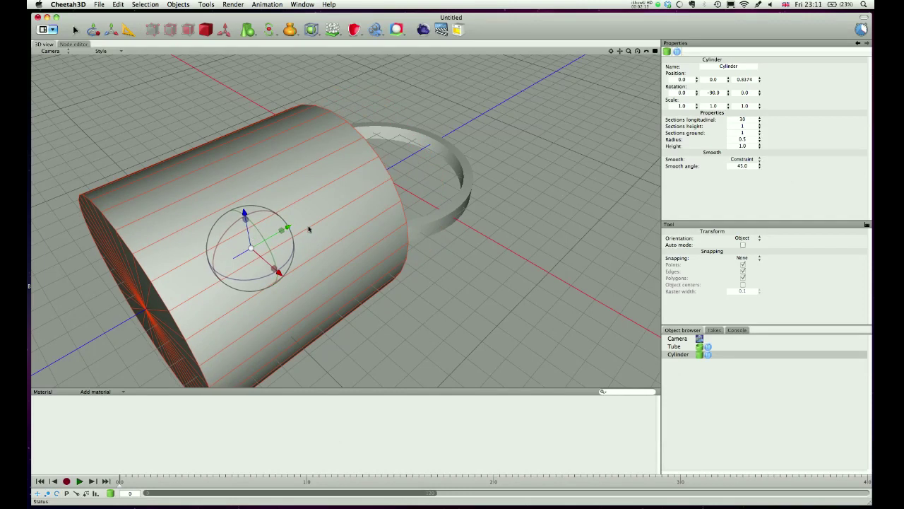
{"action": "key", "text": "p"}
{"action": "key", "text": "3"}
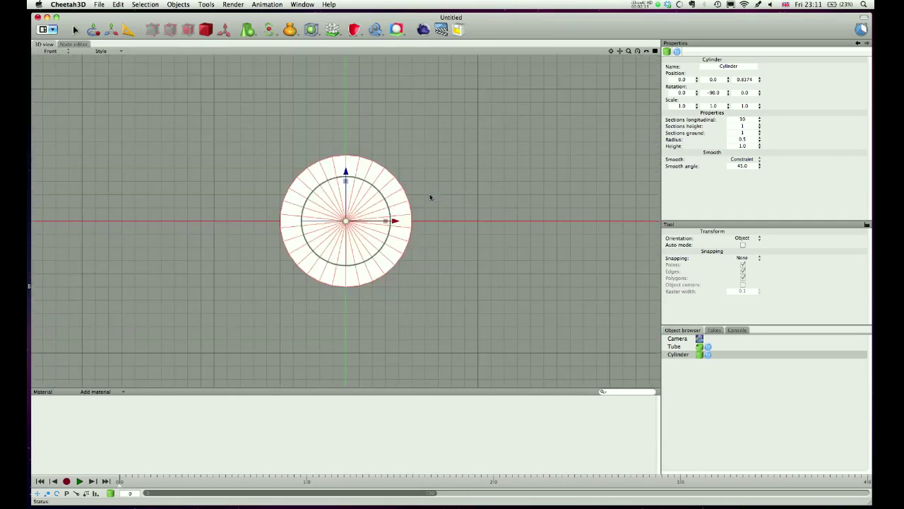
{"action": "key", "text": "4"}
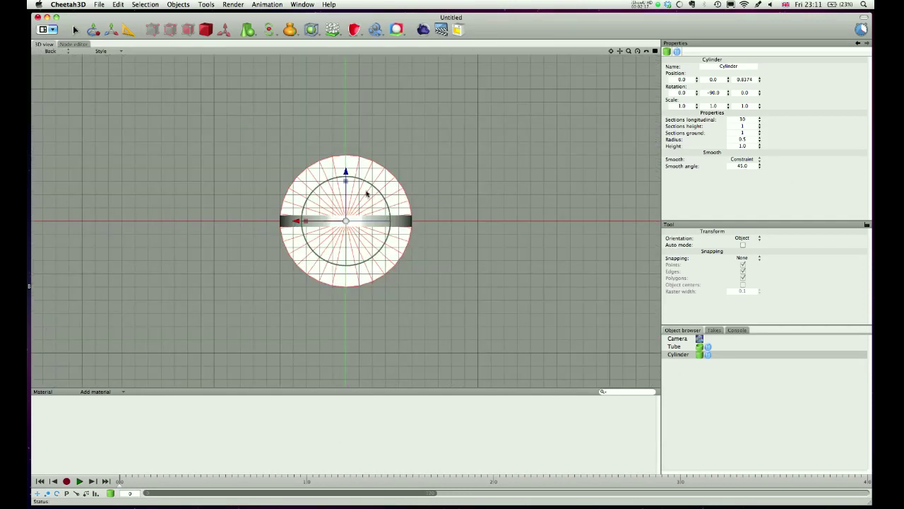
{"action": "key", "text": "ctrl+5"}
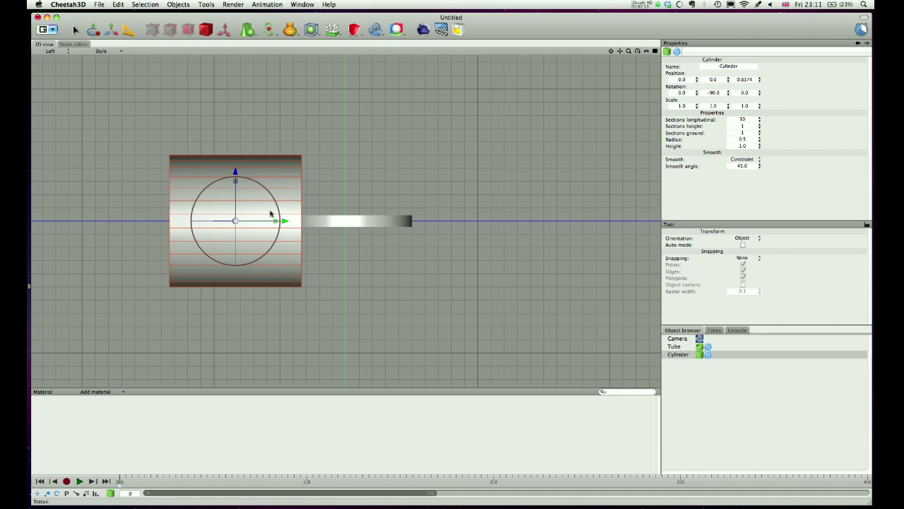
{"action": "left_click_drag", "start_coordinate": [282, 221], "coordinate": [239, 221]}
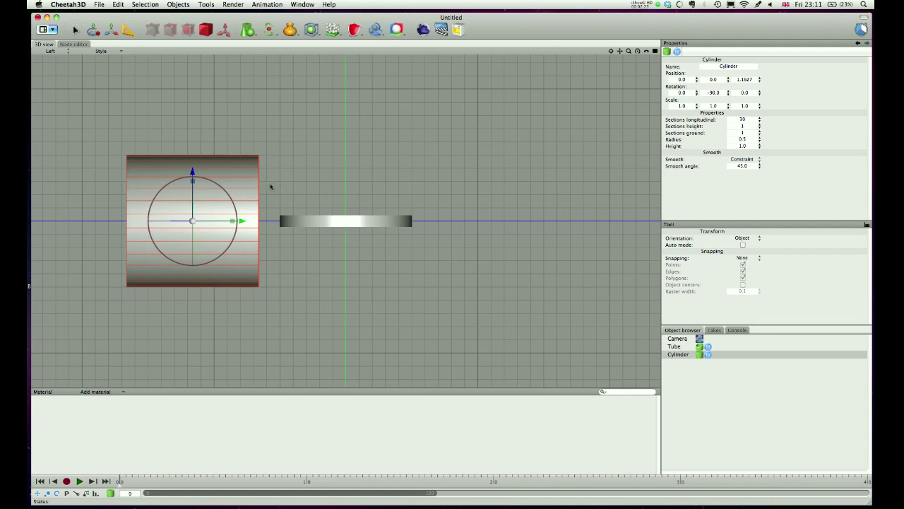
Step: Set the cylinder's radius to 0.04 and move it toward the ring to a Z position of about 0.99
{"action": "left_click_drag", "start_coordinate": [757, 139], "coordinate": [754, 162]}
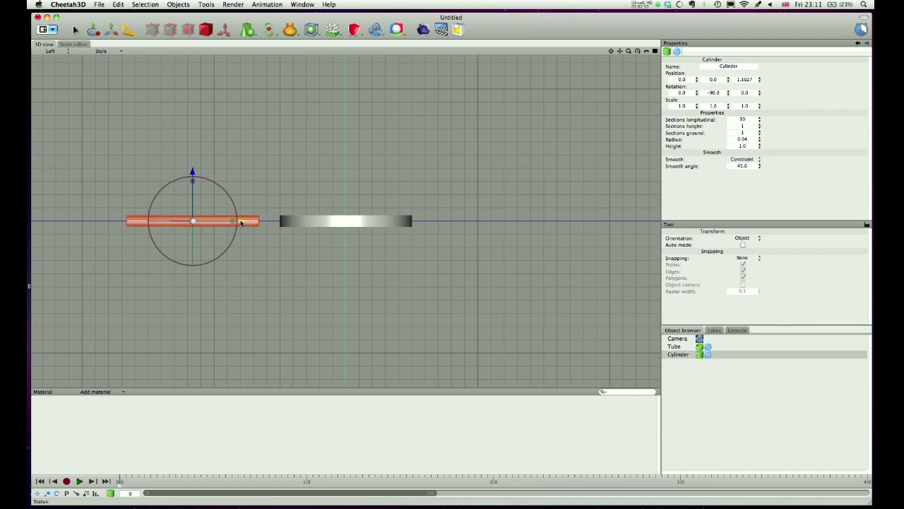
{"action": "key", "text": "F1"}
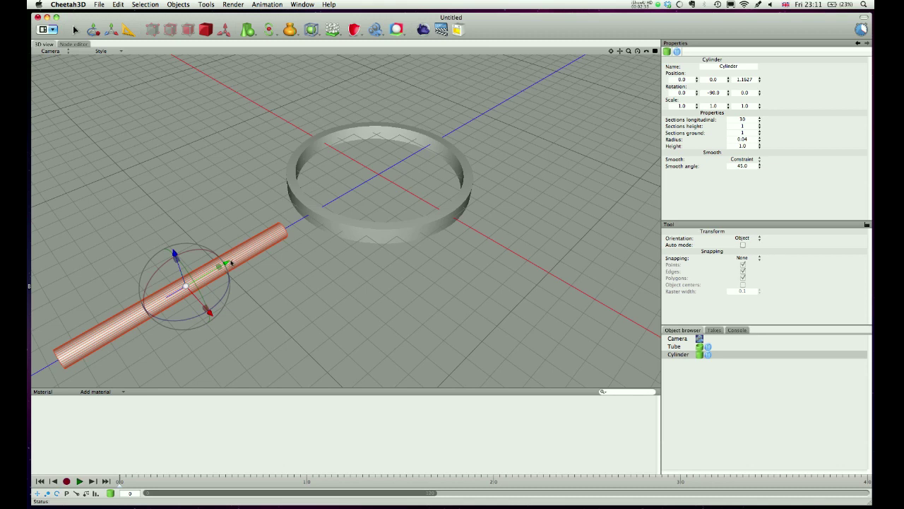
{"action": "left_click_drag", "start_coordinate": [225, 264], "coordinate": [262, 252]}
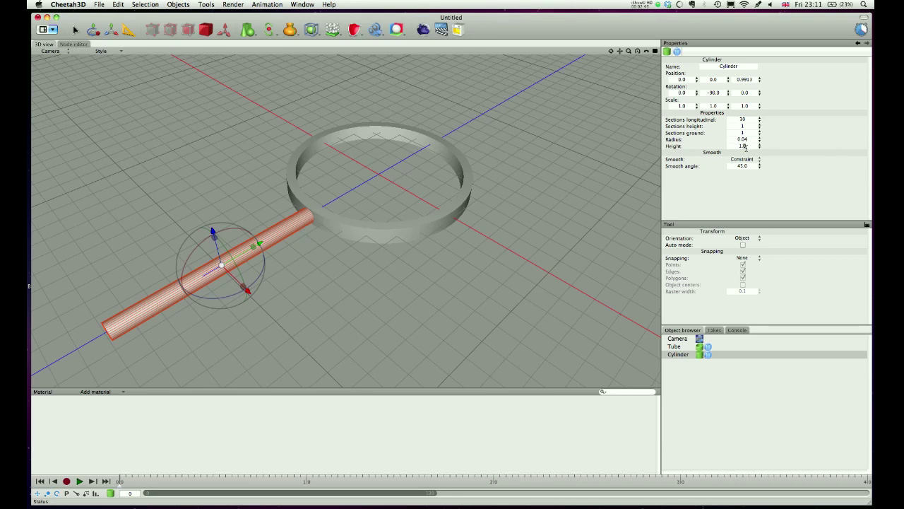
Step: Move the cylinder away from the ring to a Z position of about 1.09 and set its height to 1.1
{"action": "type", "text": "2"}
{"action": "key", "text": "Return"}
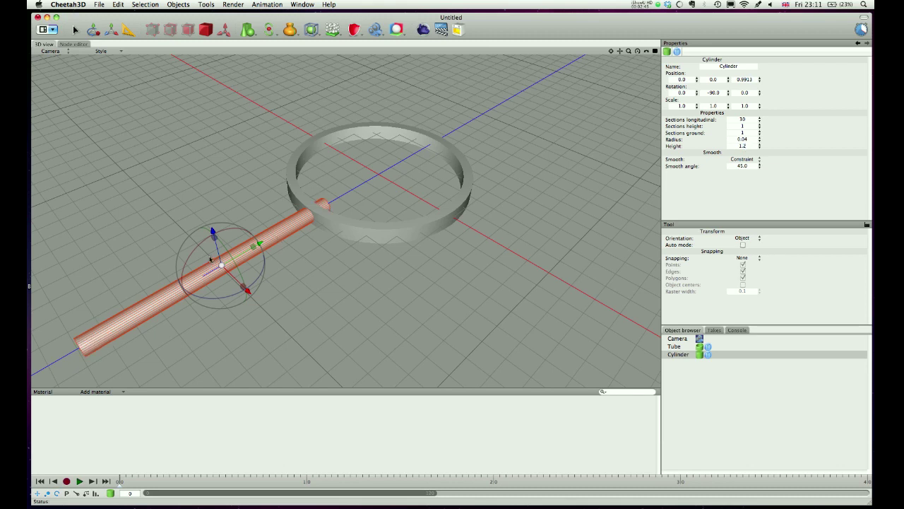
{"action": "left_click_drag", "start_coordinate": [259, 244], "coordinate": [238, 253]}
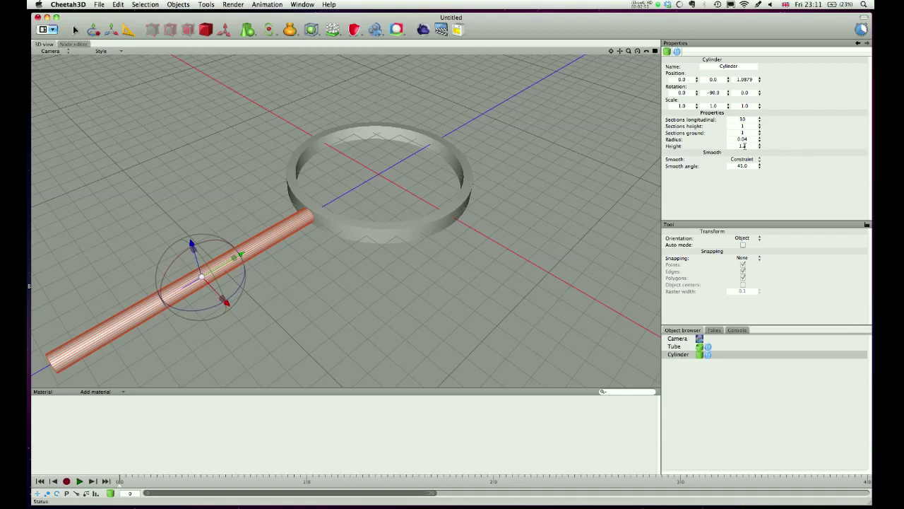
{"action": "type", "text": "1"}
{"action": "key", "text": "Return"}
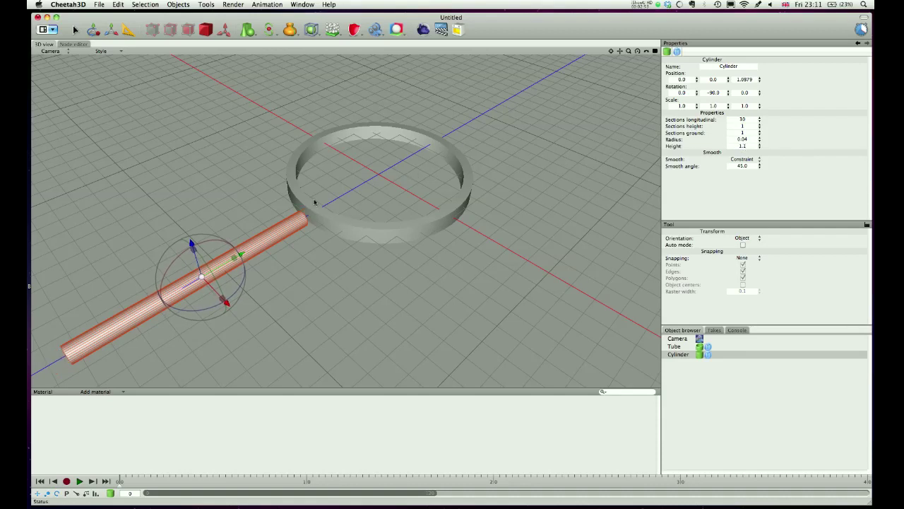
Step: Move the cylinder against the ring at a Z position of about 1.04 and convert it to an editable polygon object
{"action": "left_click_drag", "start_coordinate": [241, 255], "coordinate": [251, 251]}
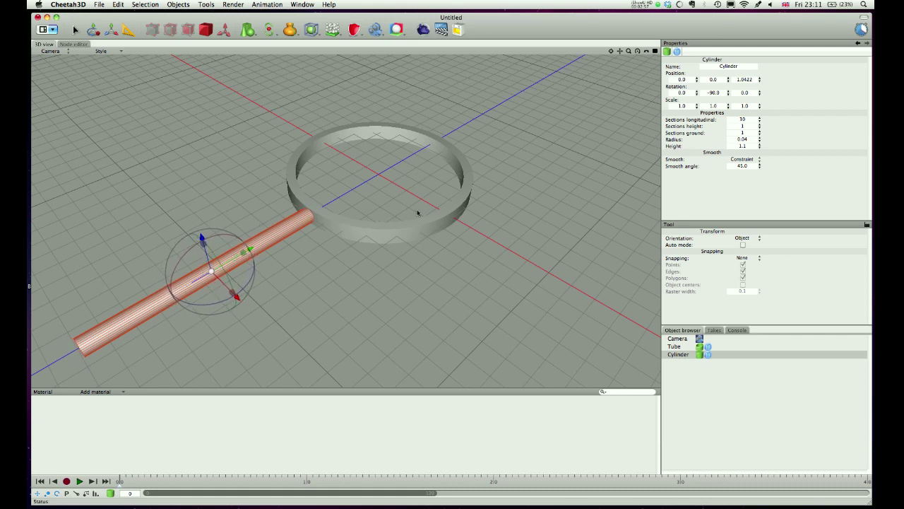
{"action": "middle_click_drag", "start_coordinate": [410, 208], "coordinate": [432, 204]}
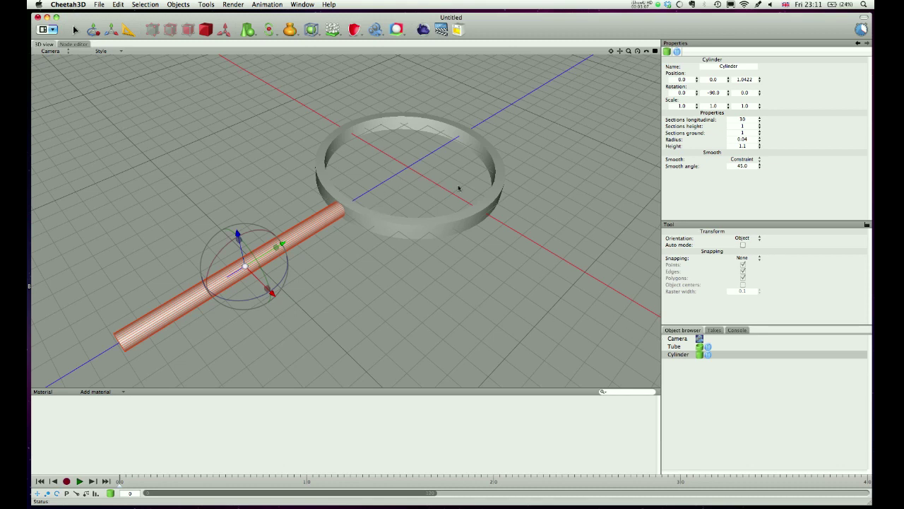
{"action": "double_click", "coordinate": [699, 356]}
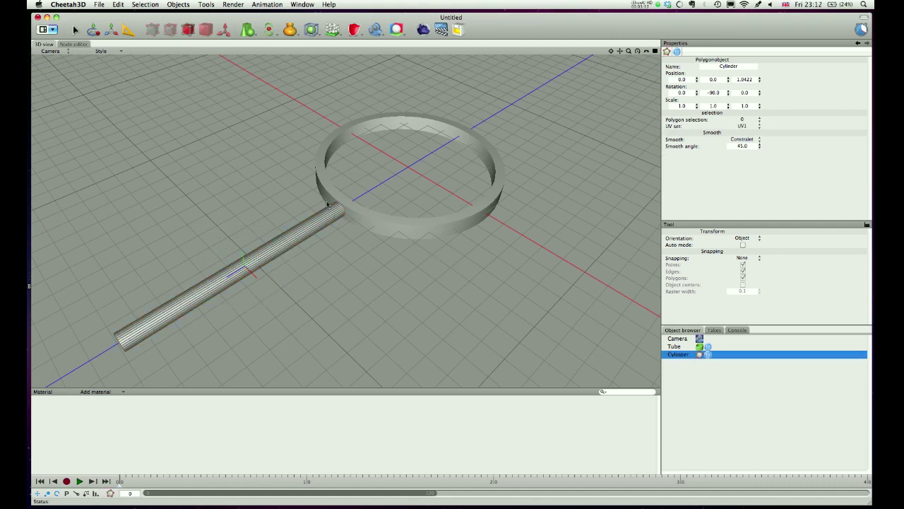
Step: Add four ring cuts around the cylinder, in two pairs near the end that meets the ring
{"action": "right_click_drag", "start_coordinate": [312, 198], "coordinate": [640, 160], "text": "alt"}
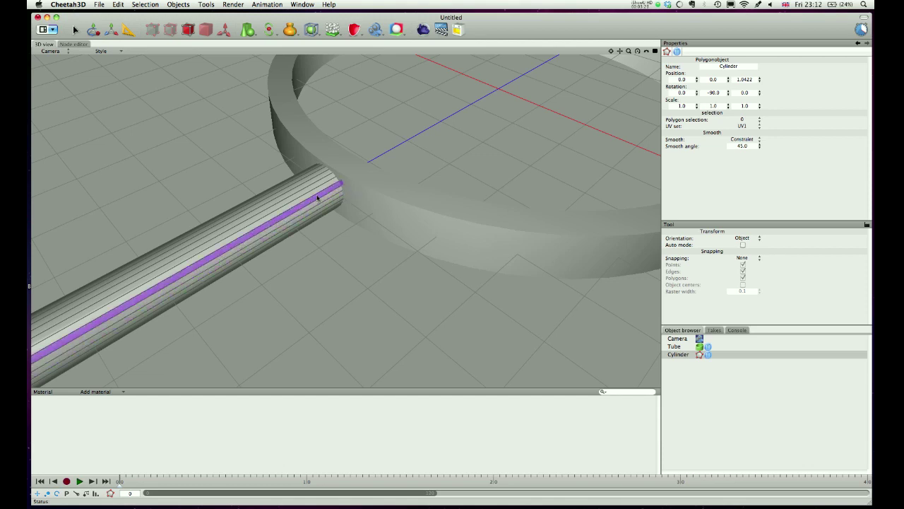
{"action": "key", "text": "r"}
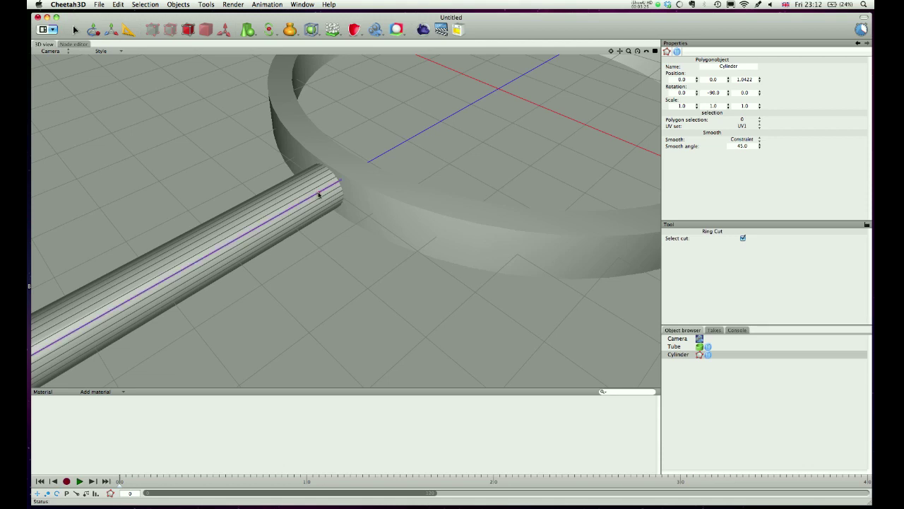
{"action": "left_click", "coordinate": [319, 195]}
{"action": "left_click", "coordinate": [321, 194]}
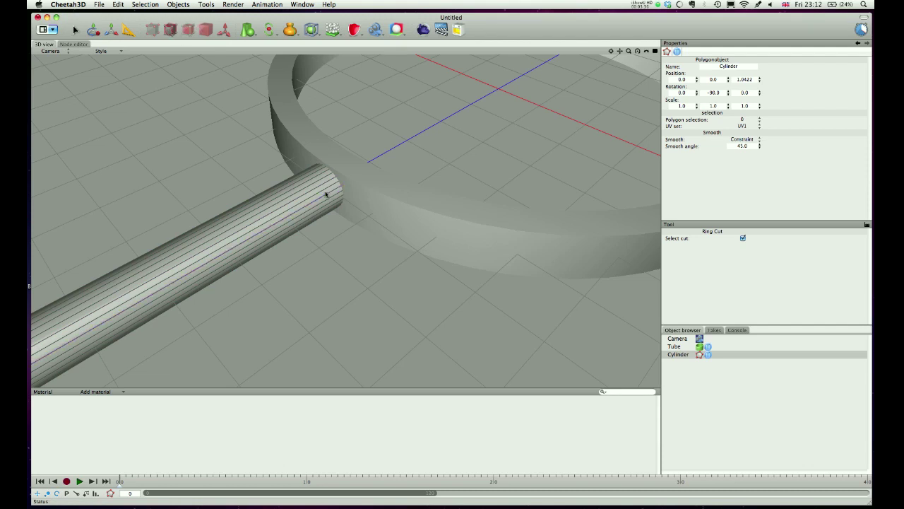
{"action": "left_click", "coordinate": [324, 197]}
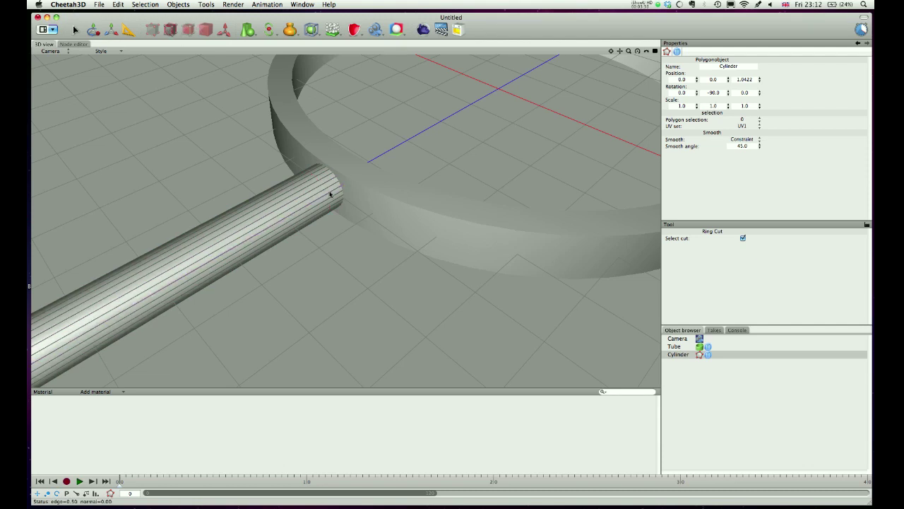
{"action": "scroll", "coordinate": [445, 263], "scroll_direction": "down", "scroll_amount": 1}
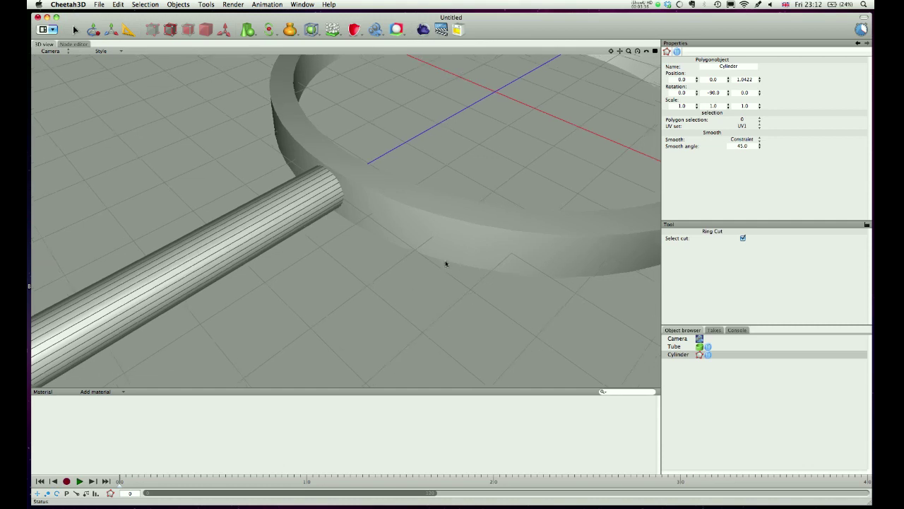
{"action": "right_click_drag", "start_coordinate": [446, 264], "coordinate": [214, 260], "text": "alt"}
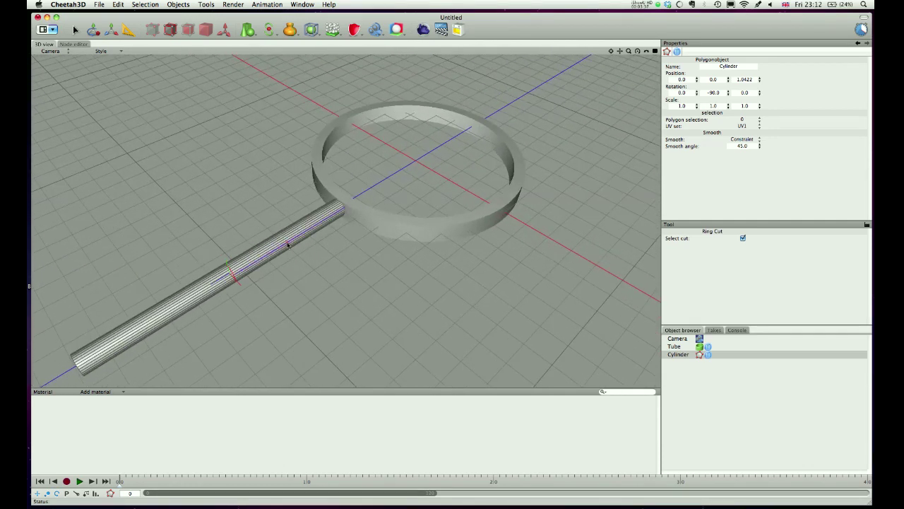
{"action": "left_click", "coordinate": [335, 220]}
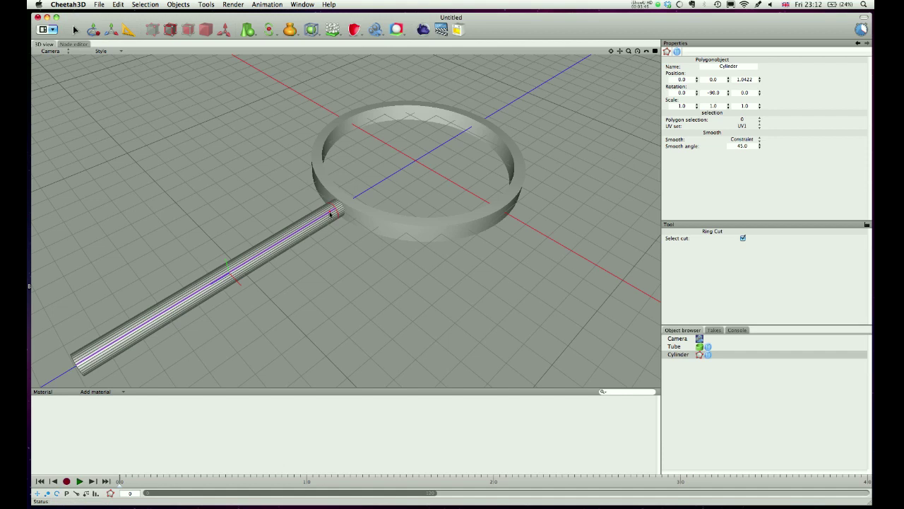
{"action": "left_click", "coordinate": [329, 214]}
{"action": "left_click", "coordinate": [320, 219]}
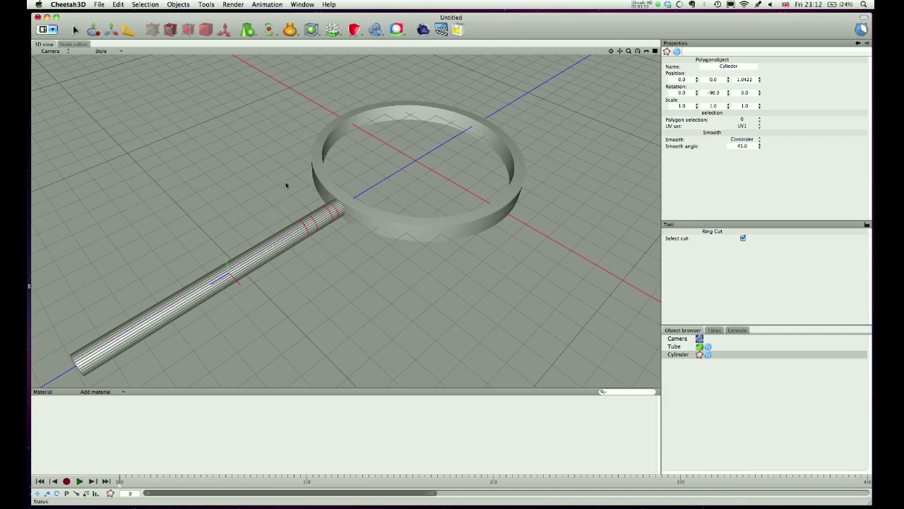
Step: Loop-select the second ring cut from the lens ring, scale it down into a narrow neck, and shift it slightly toward the ring
{"action": "right_click_drag", "start_coordinate": [286, 185], "coordinate": [592, 158], "text": "alt"}
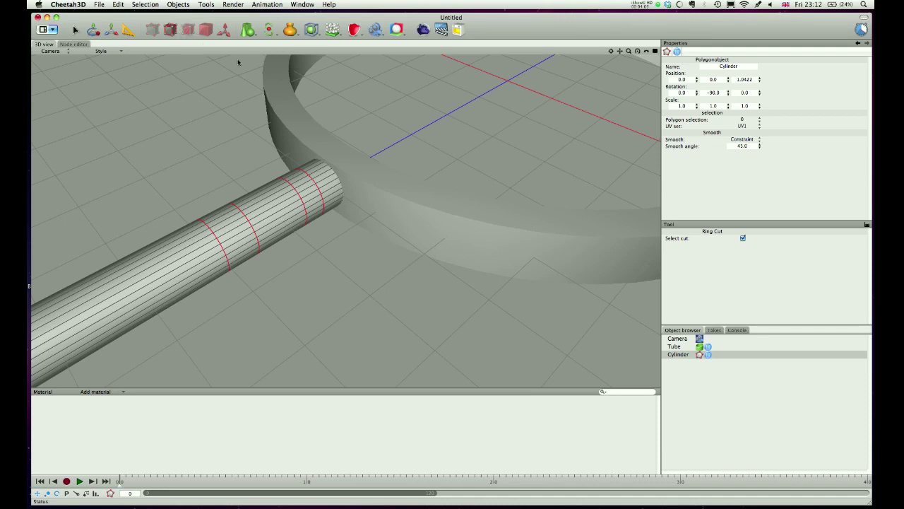
{"action": "key", "text": "l"}
{"action": "right_click", "coordinate": [330, 248]}
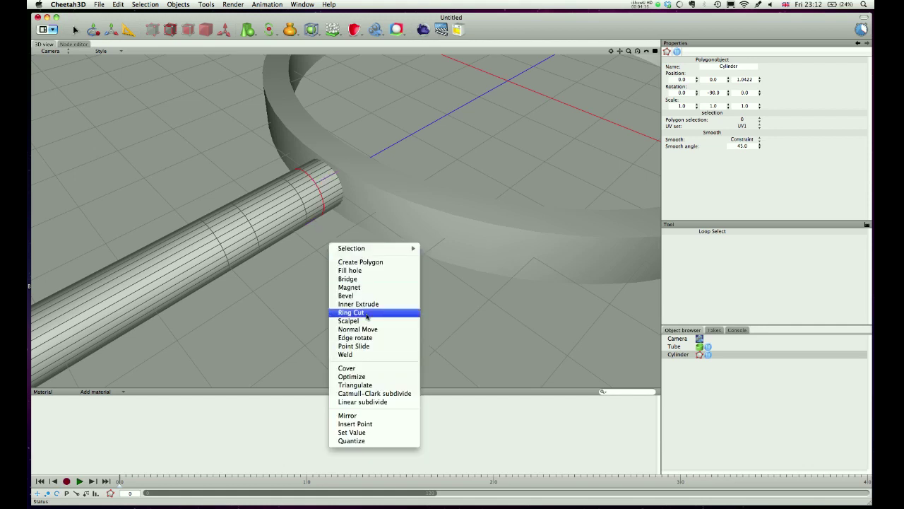
{"action": "mouse_move", "coordinate": [364, 251]}
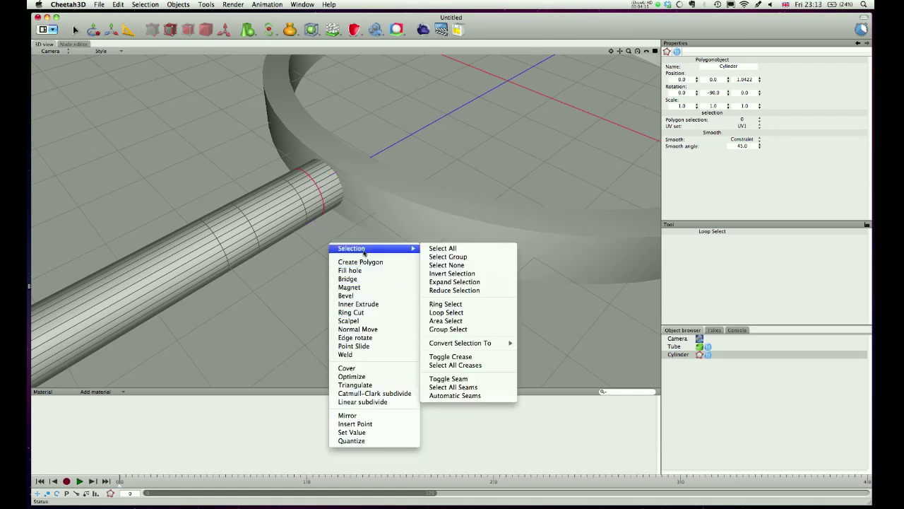
{"action": "left_click", "coordinate": [453, 313]}
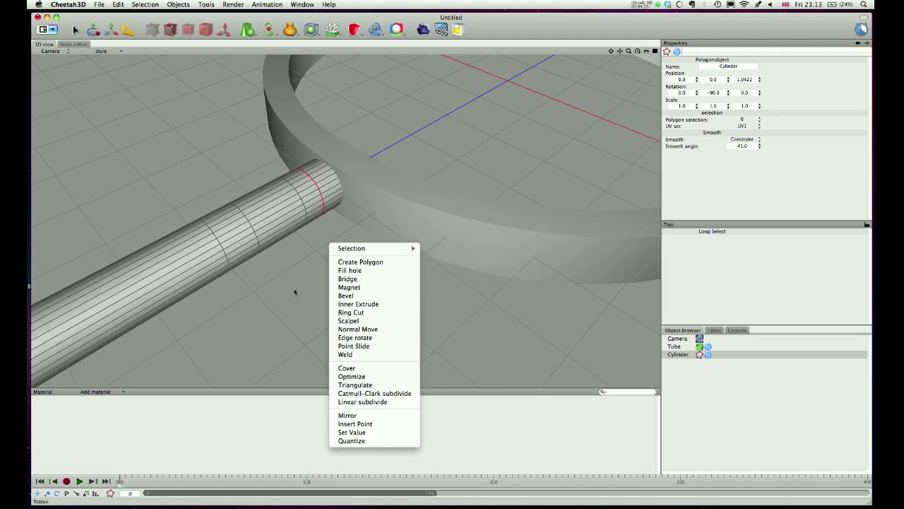
{"action": "left_click", "coordinate": [292, 293]}
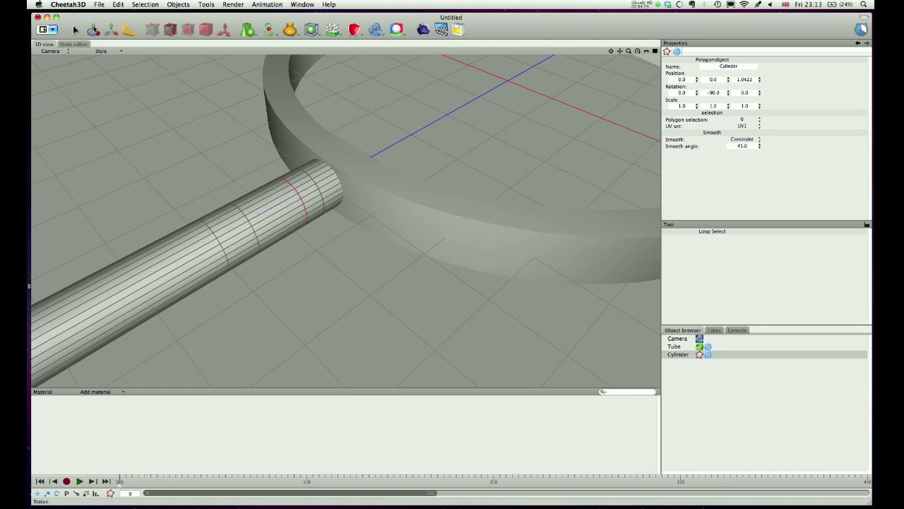
{"action": "left_click", "coordinate": [94, 30]}
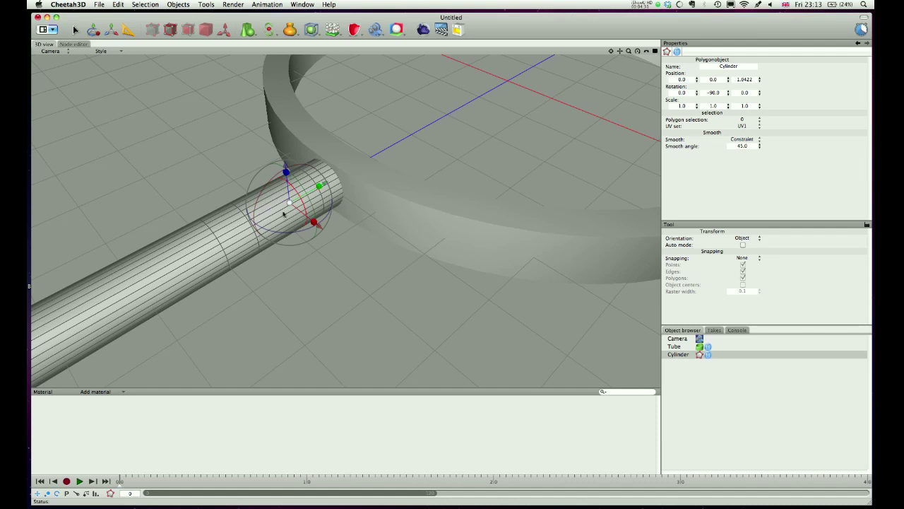
{"action": "left_click_drag", "start_coordinate": [288, 205], "coordinate": [226, 226]}
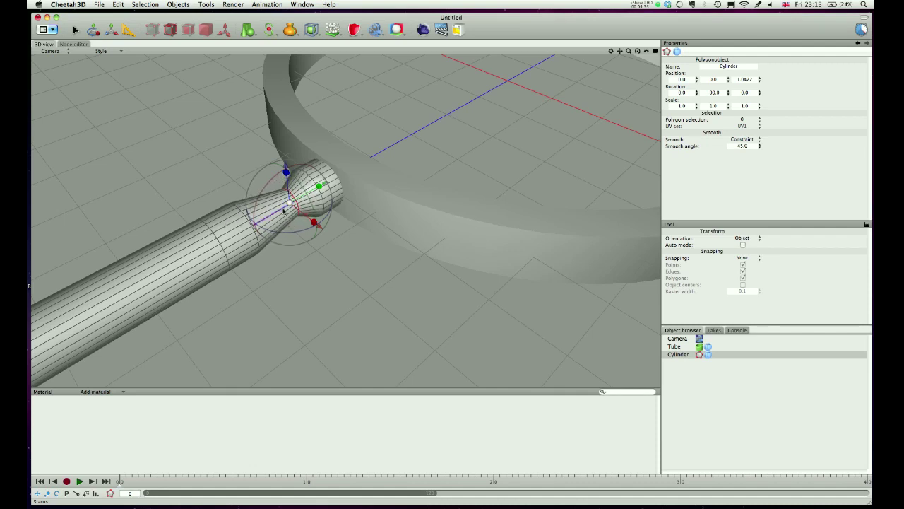
{"action": "left_click_drag", "start_coordinate": [325, 185], "coordinate": [331, 182]}
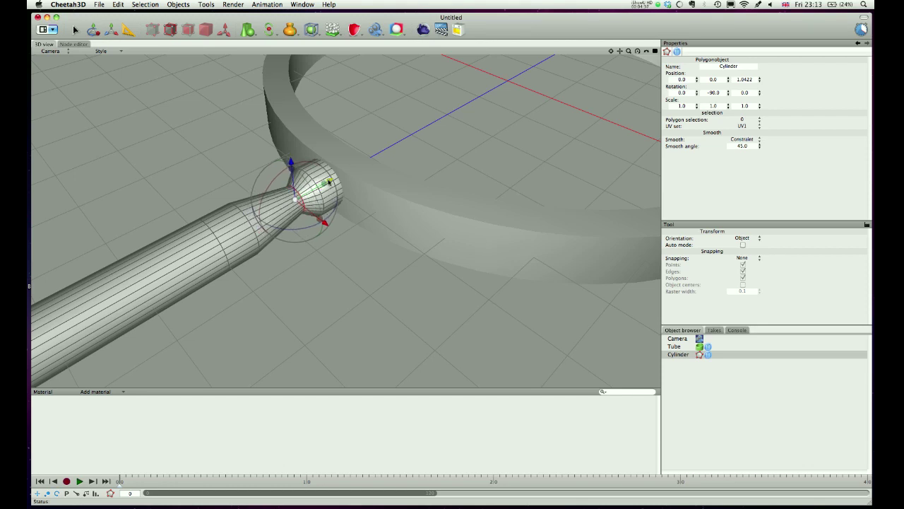
Step: Loop-select the cut farthest from the lens ring, scale it down slightly, and move it toward the ring
{"action": "key", "text": "l"}
{"action": "left_click", "coordinate": [218, 243]}
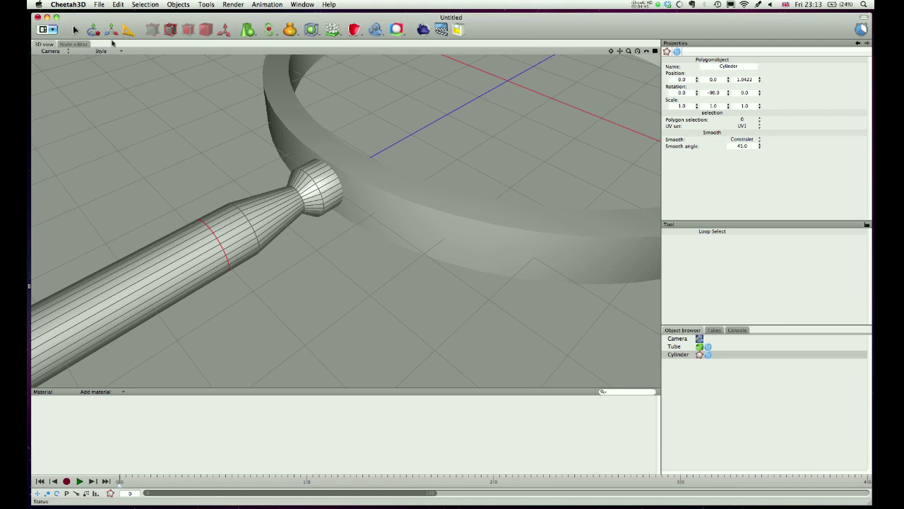
{"action": "left_click", "coordinate": [93, 29]}
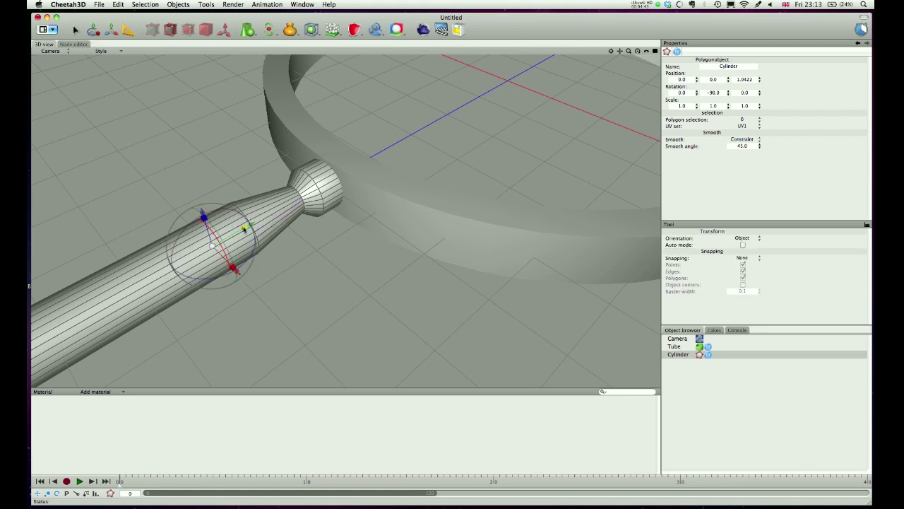
{"action": "left_click_drag", "start_coordinate": [211, 247], "coordinate": [182, 261]}
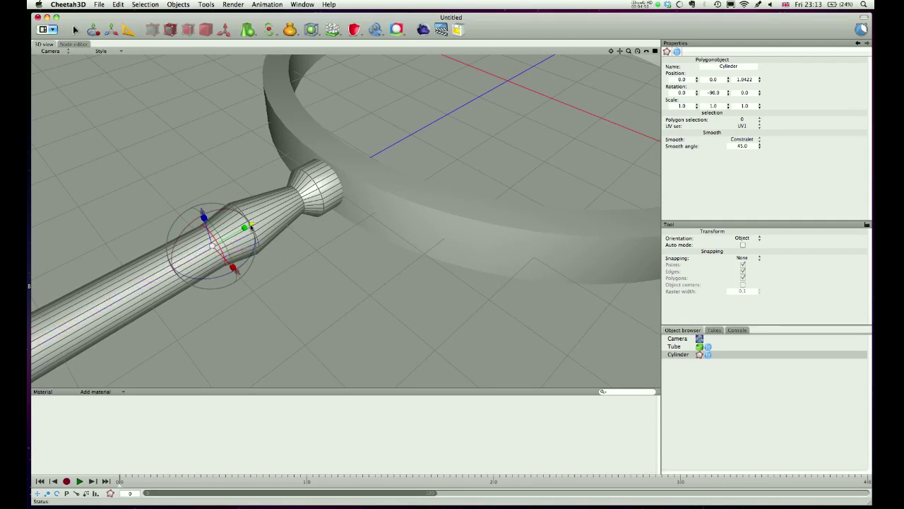
{"action": "left_click_drag", "start_coordinate": [251, 227], "coordinate": [257, 221]}
Step: Add one more ring cut around the shaft, a short distance behind the narrowed loop
{"action": "key", "text": "r"}
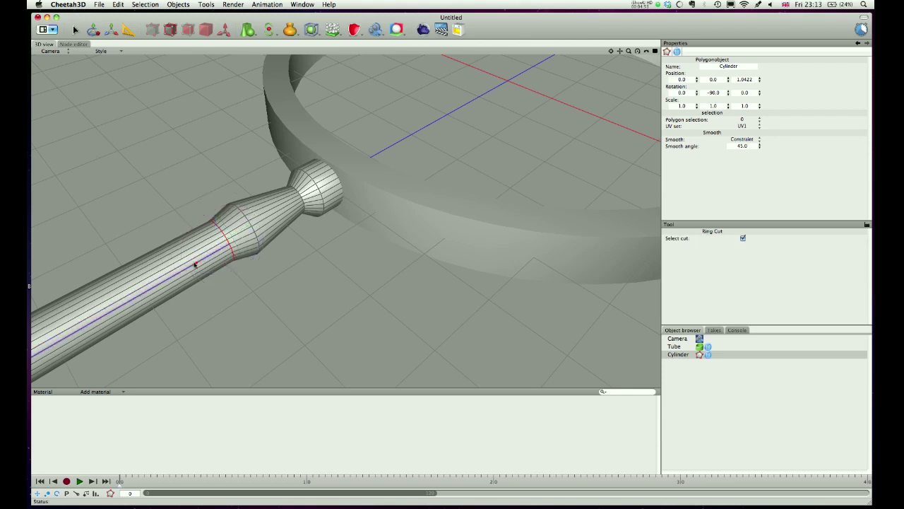
{"action": "left_click", "coordinate": [185, 265]}
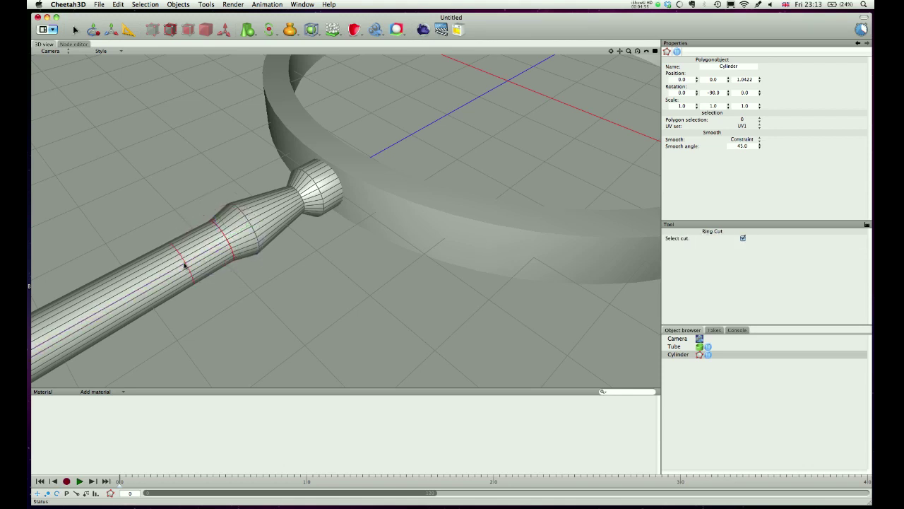
{"action": "key", "text": "super+z"}
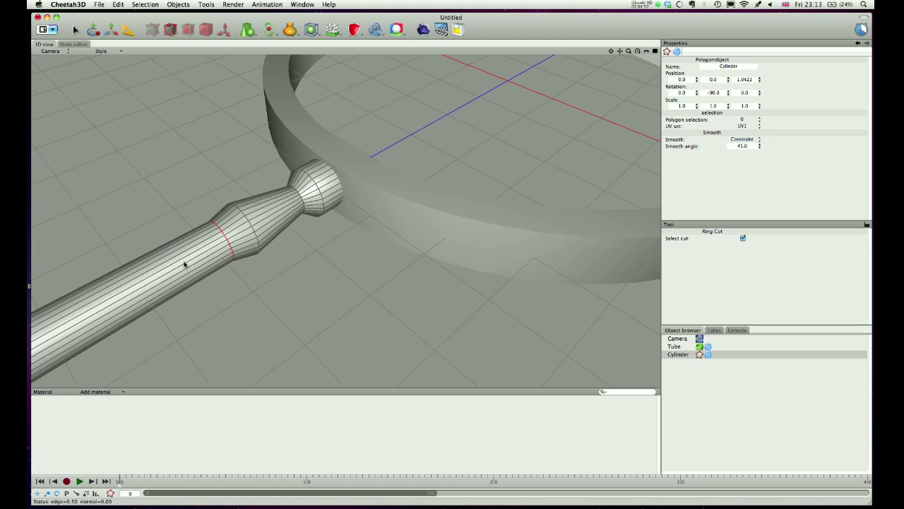
{"action": "right_click_drag", "start_coordinate": [276, 261], "coordinate": [237, 252]}
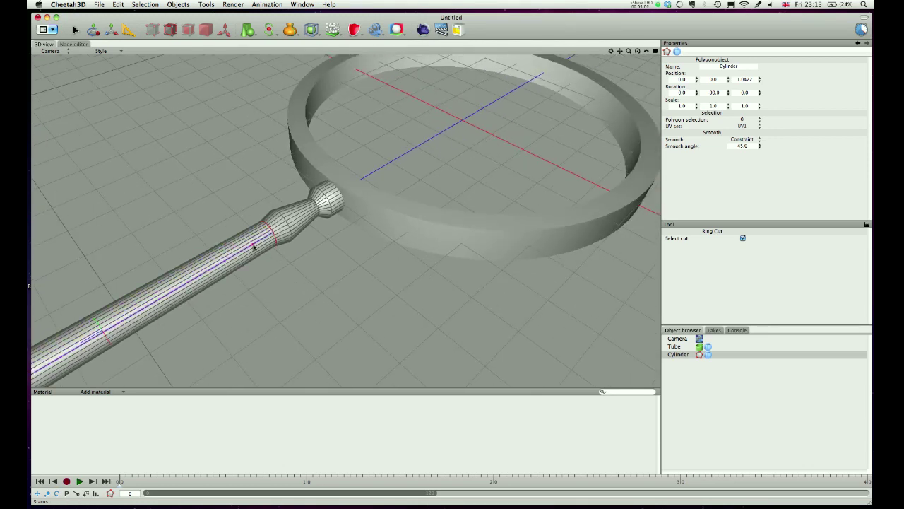
{"action": "left_click", "coordinate": [253, 246]}
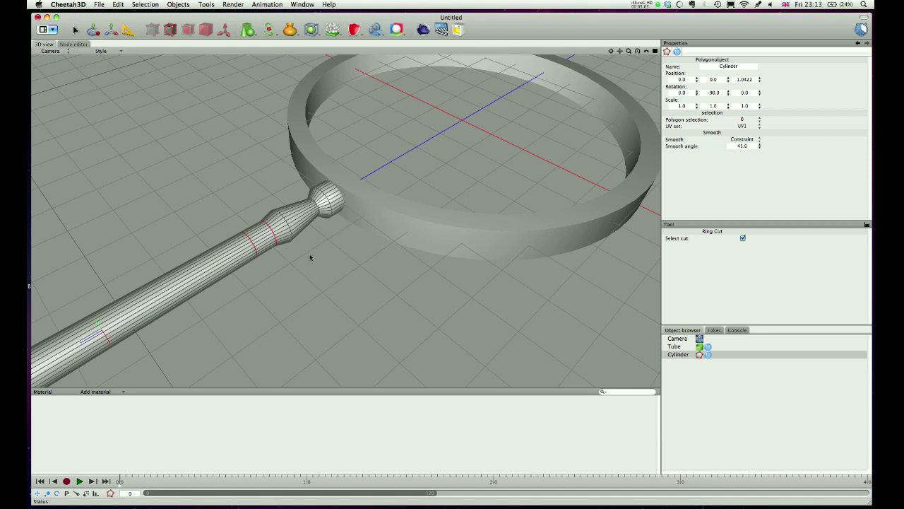
Step: Loop-select only the newest ring cut on the shaft, enlarge it slightly to thicken the handle there, and clear the selection
{"action": "scroll", "coordinate": [483, 231], "scroll_direction": "up", "scroll_amount": 5}
{"action": "right_click_drag", "start_coordinate": [482, 232], "coordinate": [417, 234], "text": "alt"}
{"action": "middle_click_drag", "start_coordinate": [327, 225], "coordinate": [364, 215], "text": "alt"}
{"action": "left_click", "coordinate": [76, 32]}
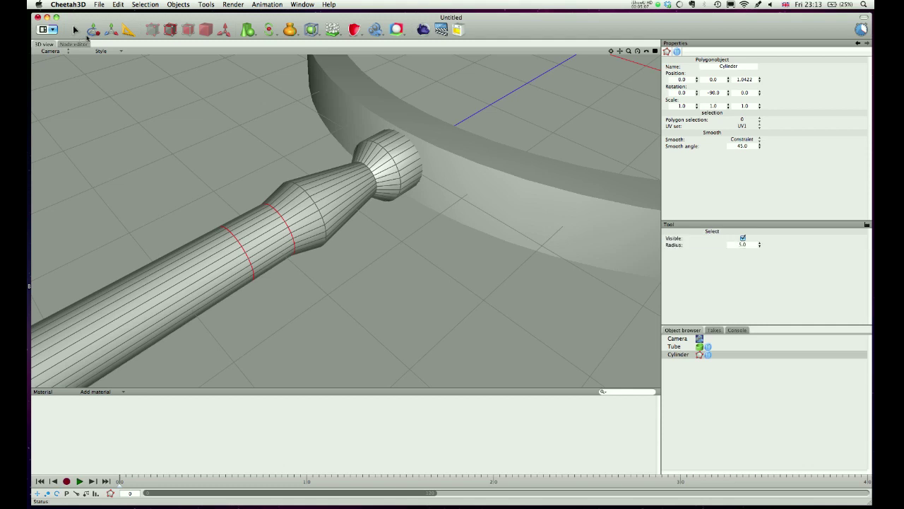
{"action": "key", "text": "l"}
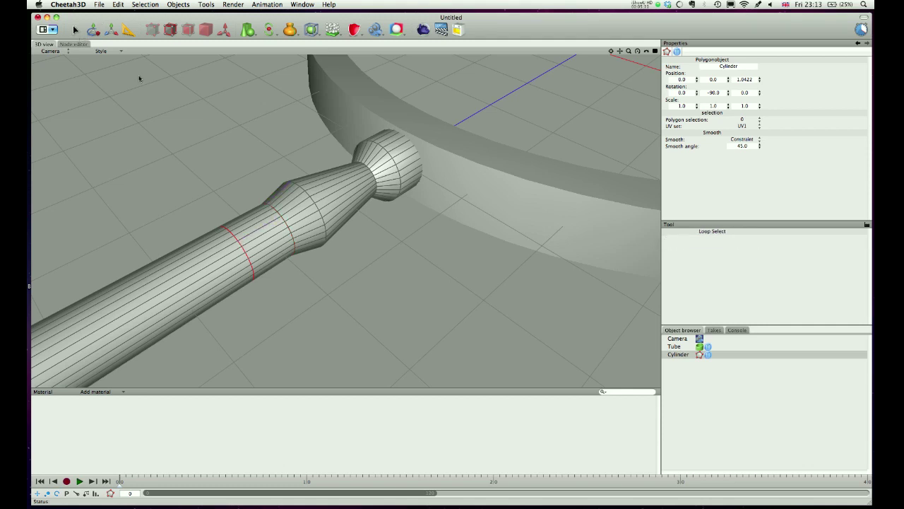
{"action": "right_click", "coordinate": [210, 173]}
{"action": "mouse_move", "coordinate": [291, 176]}
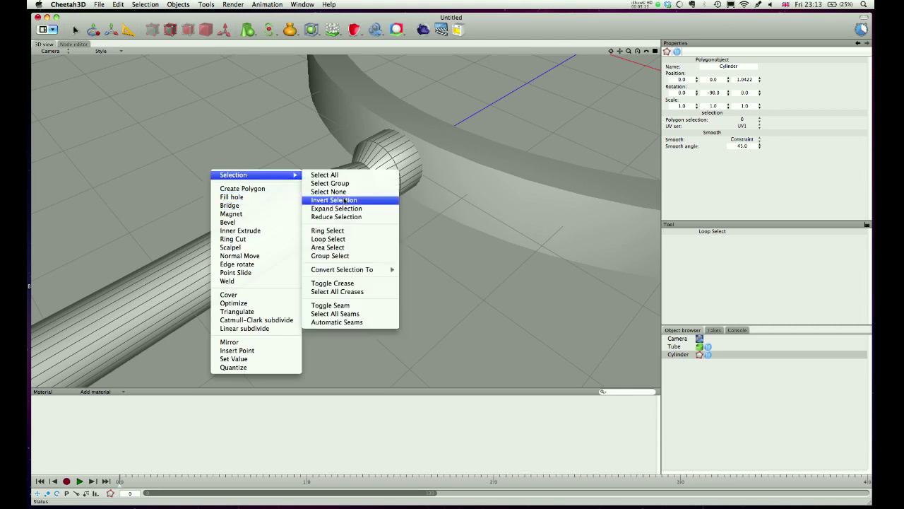
{"action": "left_click", "coordinate": [170, 118]}
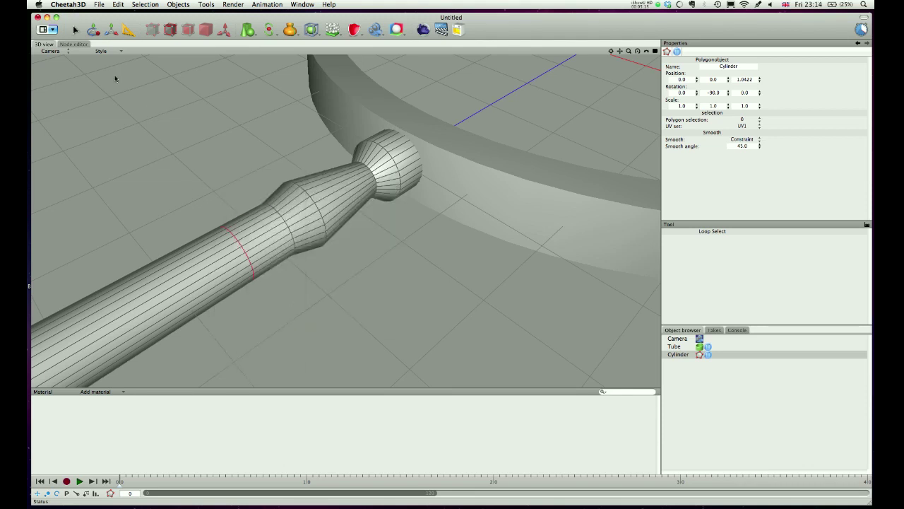
{"action": "left_click", "coordinate": [94, 29]}
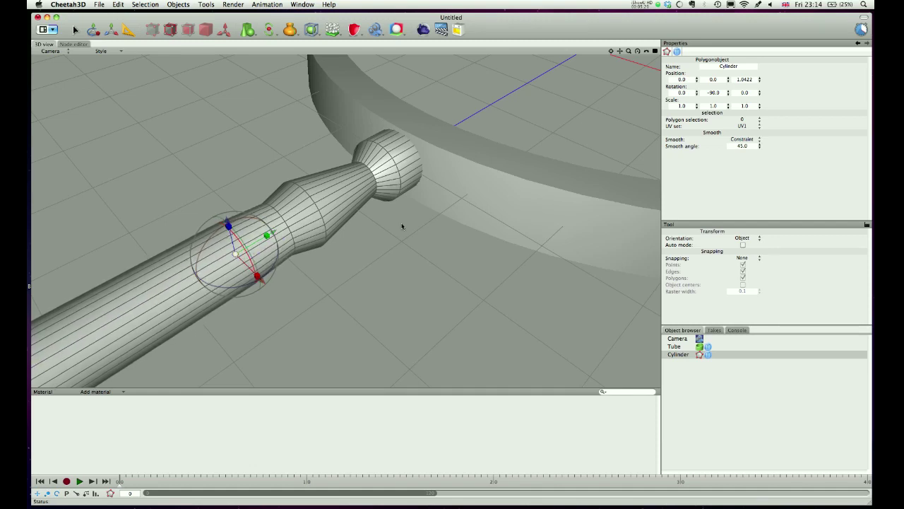
{"action": "left_click", "coordinate": [407, 246]}
Step: Rename the Tube object as Frame
{"action": "right_click_drag", "start_coordinate": [443, 244], "coordinate": [92, 293], "text": "alt"}
{"action": "left_click_drag", "start_coordinate": [386, 240], "coordinate": [355, 260], "text": "alt"}
{"action": "mouse_move", "coordinate": [355, 260]}
{"action": "middle_mouse_down"}
{"action": "mouse_move", "coordinate": [342, 251]}
{"action": "mouse_move", "coordinate": [356, 250]}
{"action": "mouse_move", "coordinate": [321, 261]}
{"action": "mouse_move", "coordinate": [366, 247]}
{"action": "middle_mouse_up"}
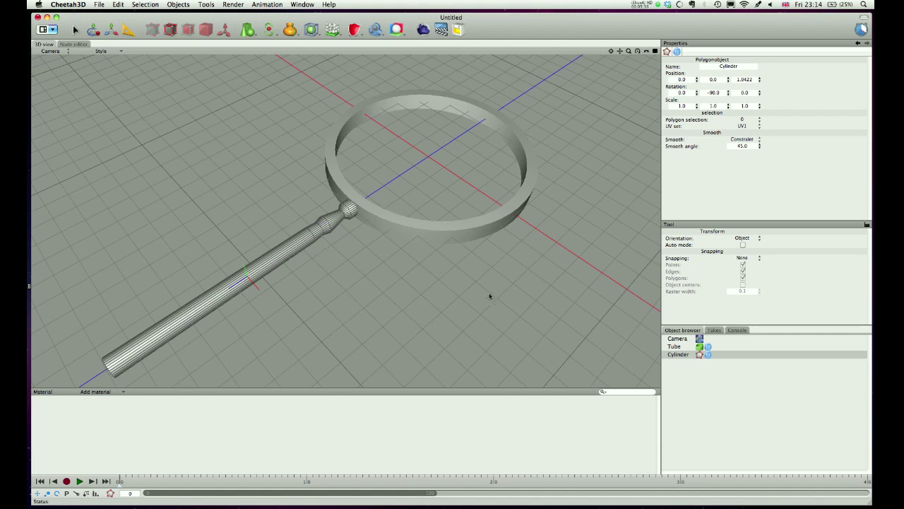
{"action": "left_click", "coordinate": [687, 356]}
{"action": "left_click", "coordinate": [679, 347]}
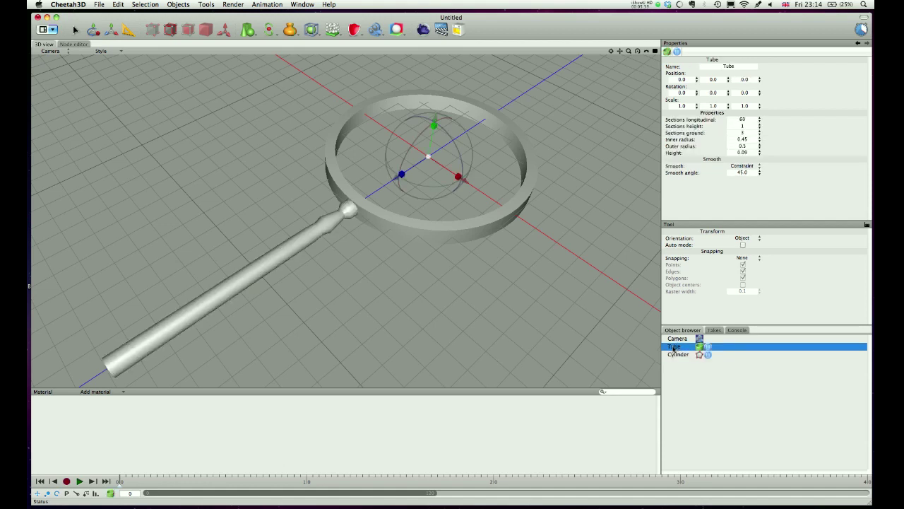
{"action": "left_click", "coordinate": [673, 347]}
{"action": "type", "text": "Fi"}
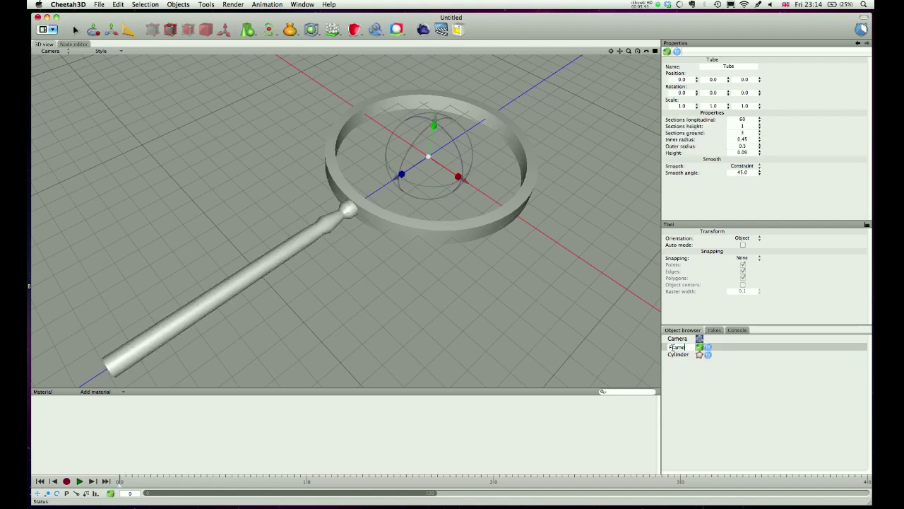
Step: Rename the Cylinder object as Handle
{"action": "left_click", "coordinate": [677, 355]}
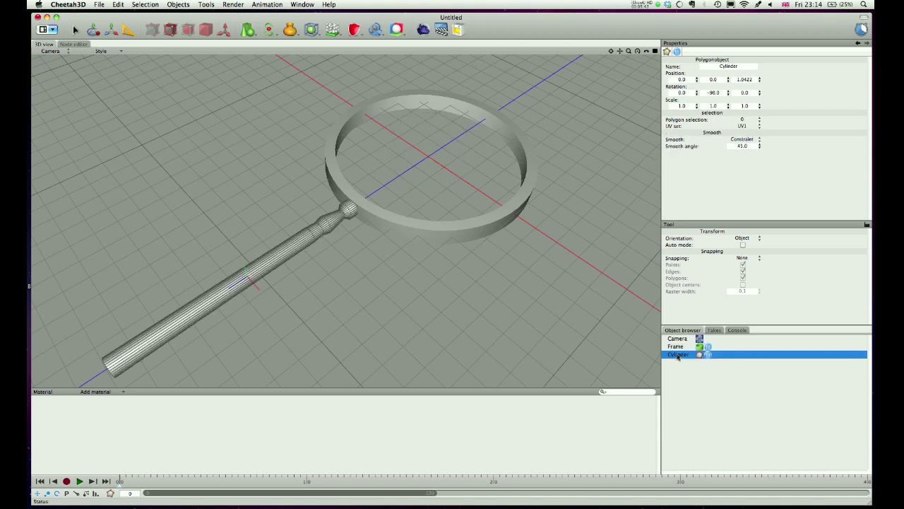
{"action": "left_click", "coordinate": [676, 355]}
{"action": "type", "text": "Handle"}
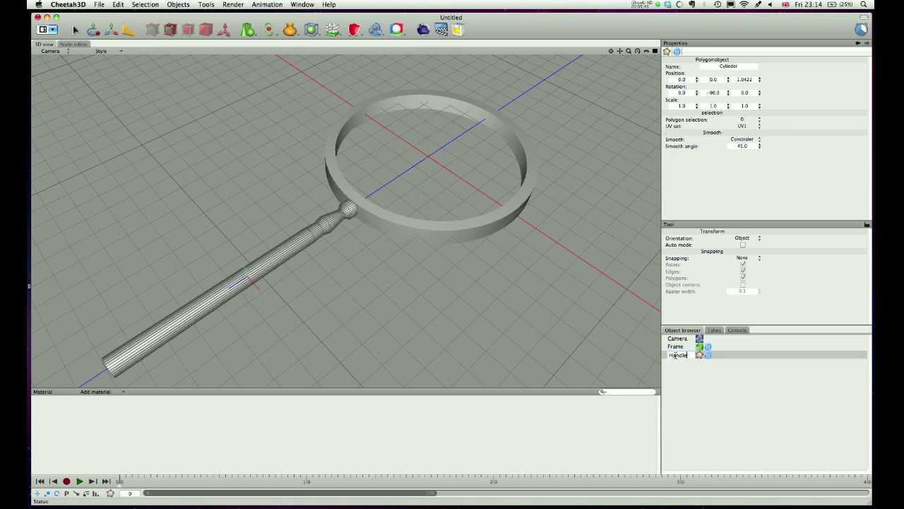
Step: Add a Ball primitive at the centre of the frame ring
{"action": "left_click", "coordinate": [675, 347]}
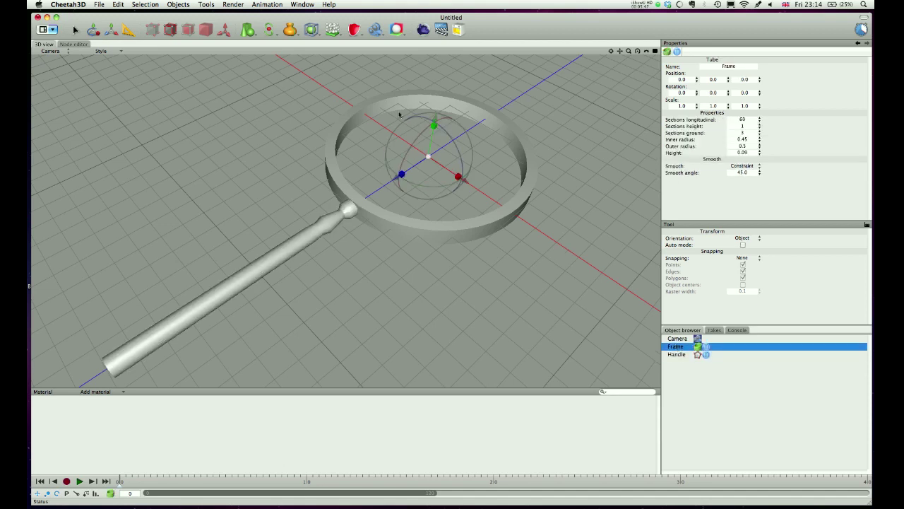
{"action": "left_click", "coordinate": [248, 29]}
{"action": "left_click", "coordinate": [205, 30]}
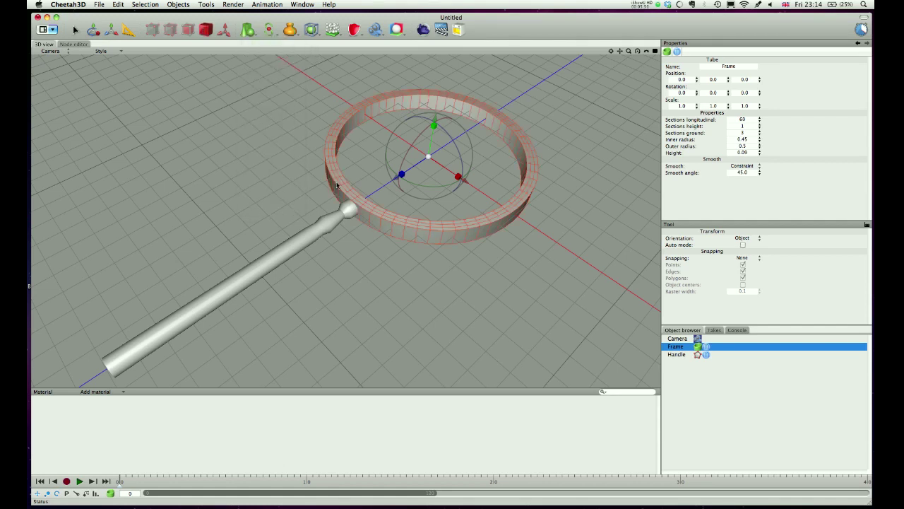
{"action": "left_click", "coordinate": [248, 31]}
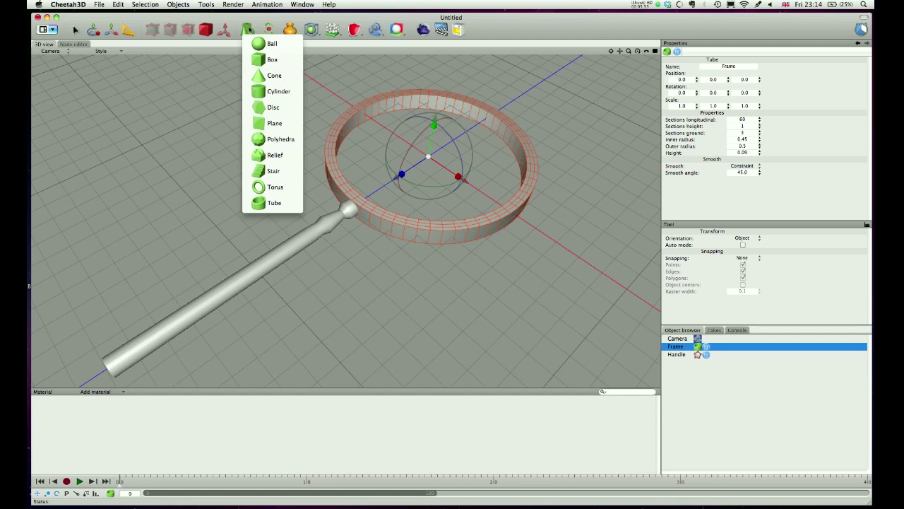
{"action": "left_click", "coordinate": [255, 43]}
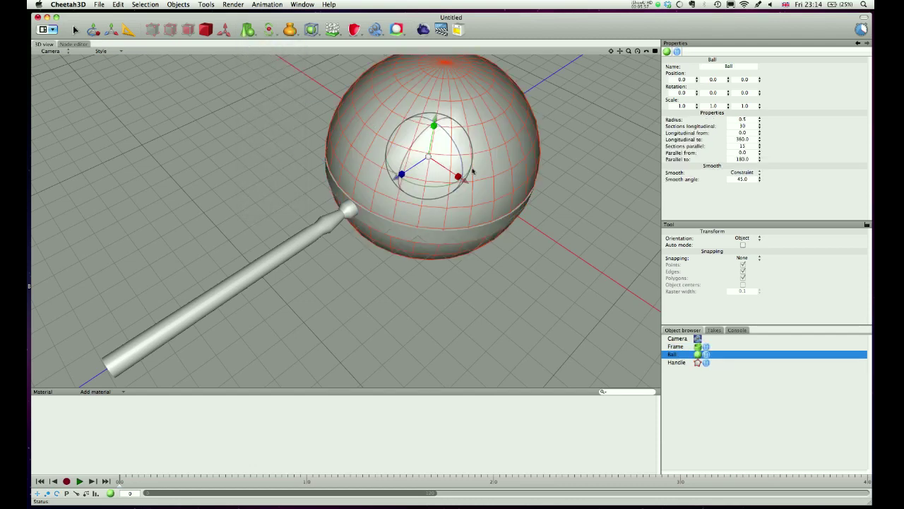
Step: Set the ball's radius to 0.47 so it fits within the frame's wall
{"action": "left_click", "coordinate": [747, 119]}
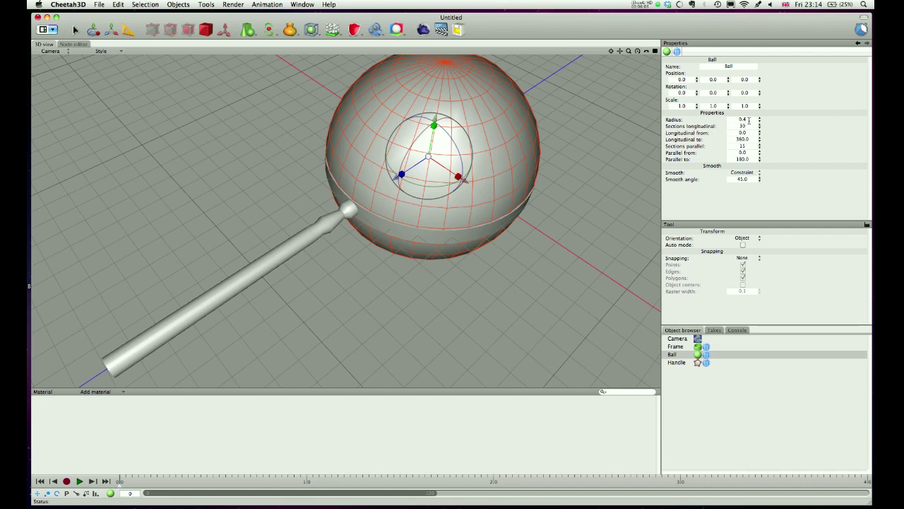
{"action": "key", "text": "Tab"}
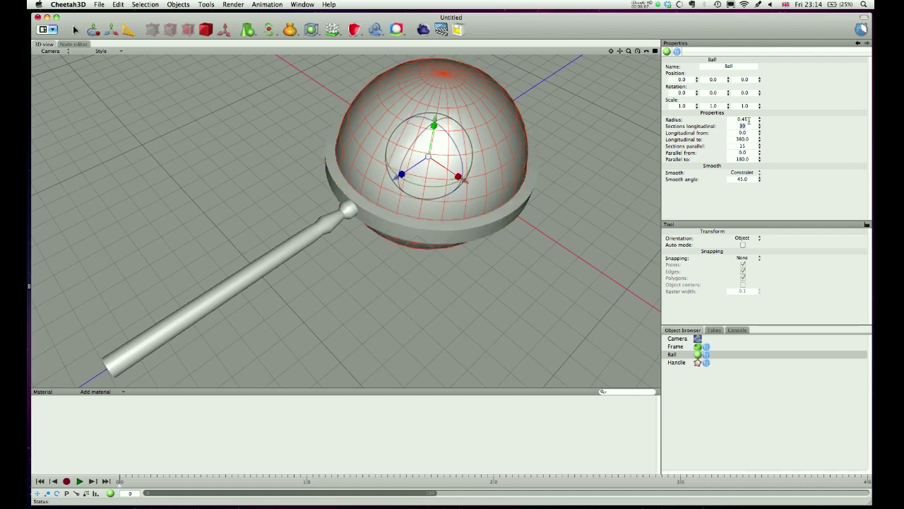
{"action": "left_click", "coordinate": [750, 121]}
{"action": "key", "text": "Return"}
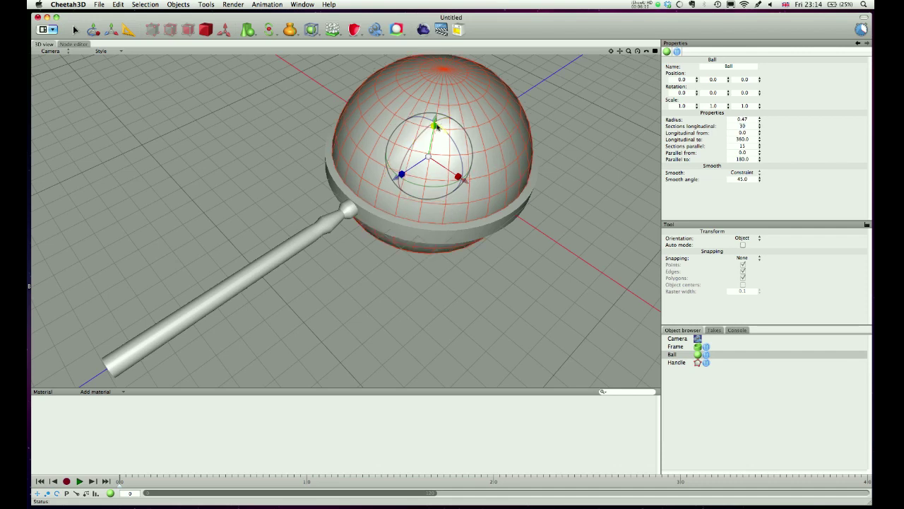
Step: Flatten the ball vertically into a lens shape inside the frame, with a Y scale of about 0.15
{"action": "middle_click_drag", "start_coordinate": [573, 142], "coordinate": [510, 127]}
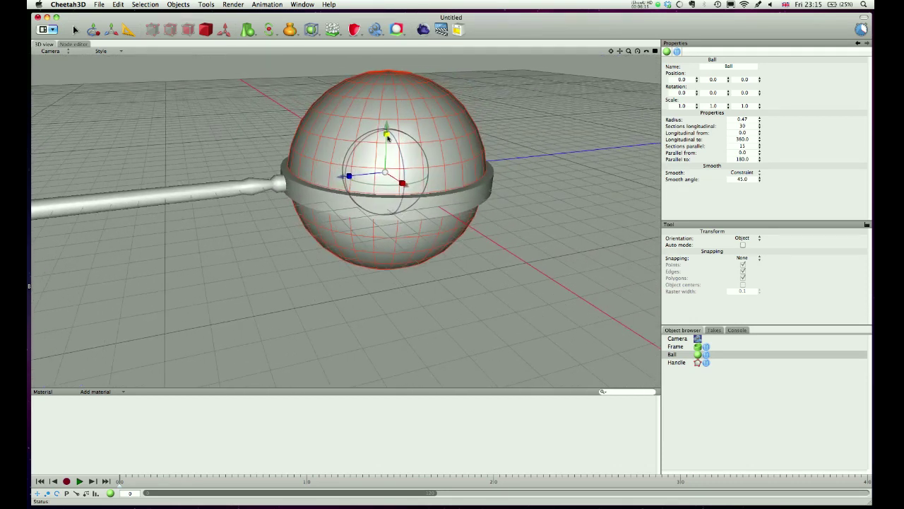
{"action": "left_click_drag", "start_coordinate": [386, 135], "coordinate": [360, 256]}
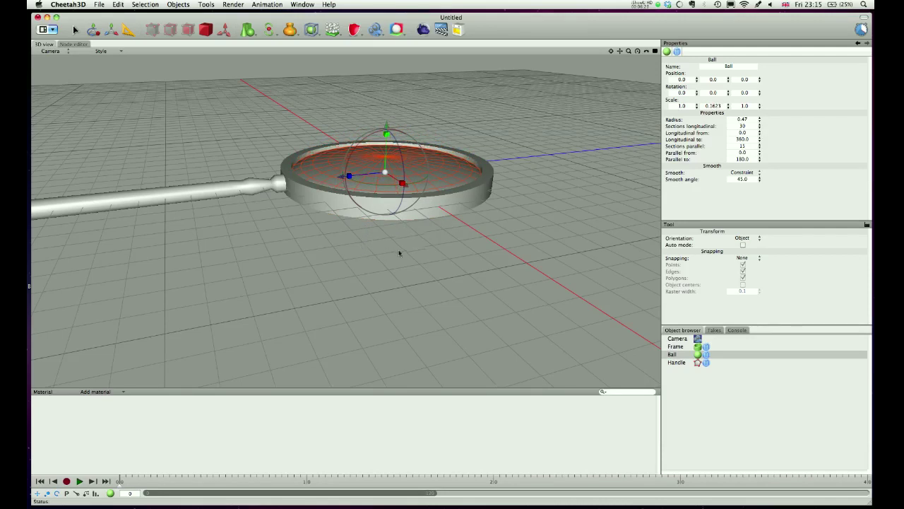
{"action": "middle_click_drag", "start_coordinate": [400, 253], "coordinate": [402, 290]}
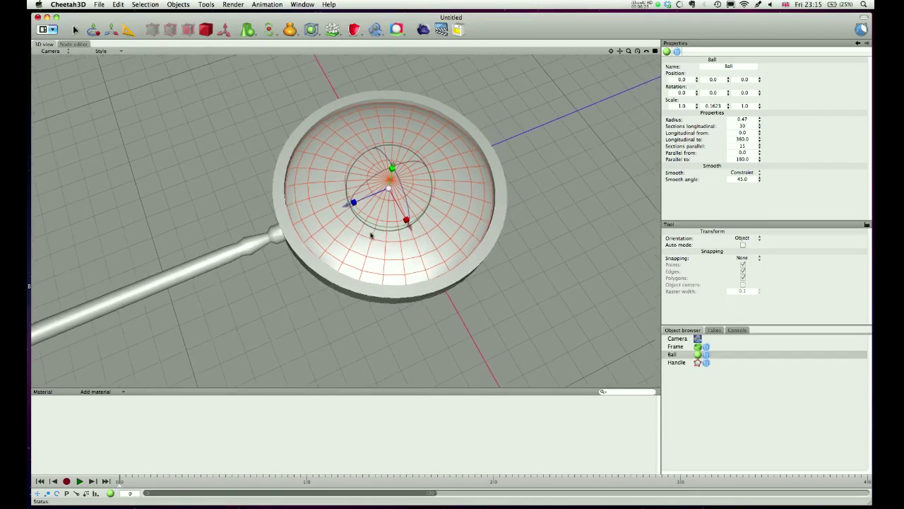
{"action": "right_click_drag", "start_coordinate": [375, 234], "coordinate": [374, 203]}
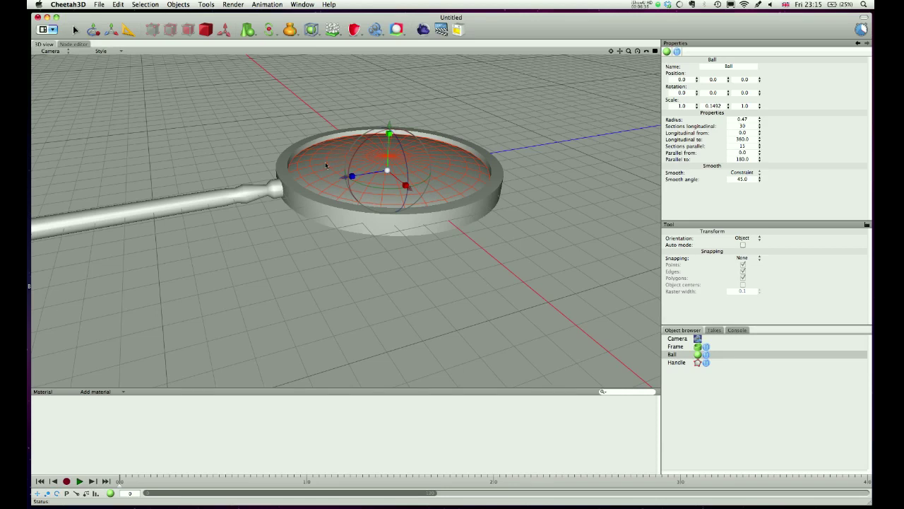
{"action": "right_click_drag", "start_coordinate": [325, 165], "coordinate": [364, 152]}
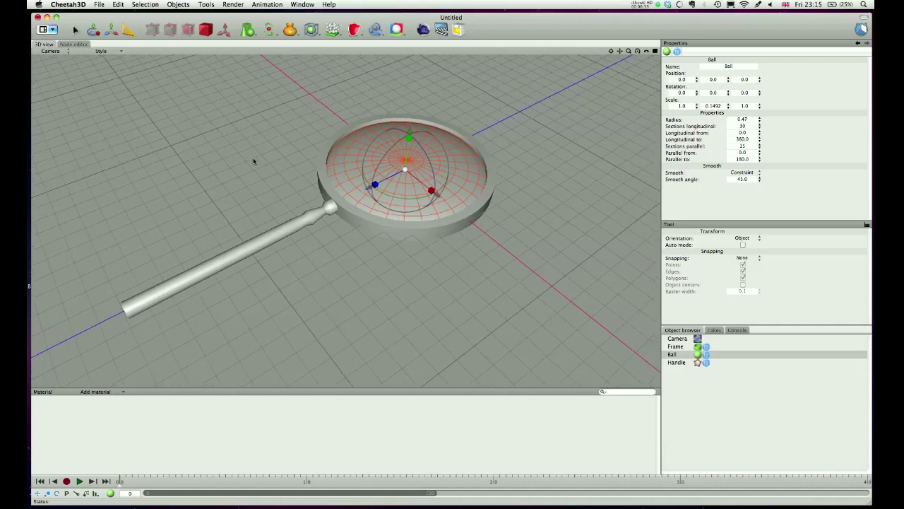
{"action": "left_click_drag", "start_coordinate": [293, 154], "coordinate": [335, 175], "text": "alt"}
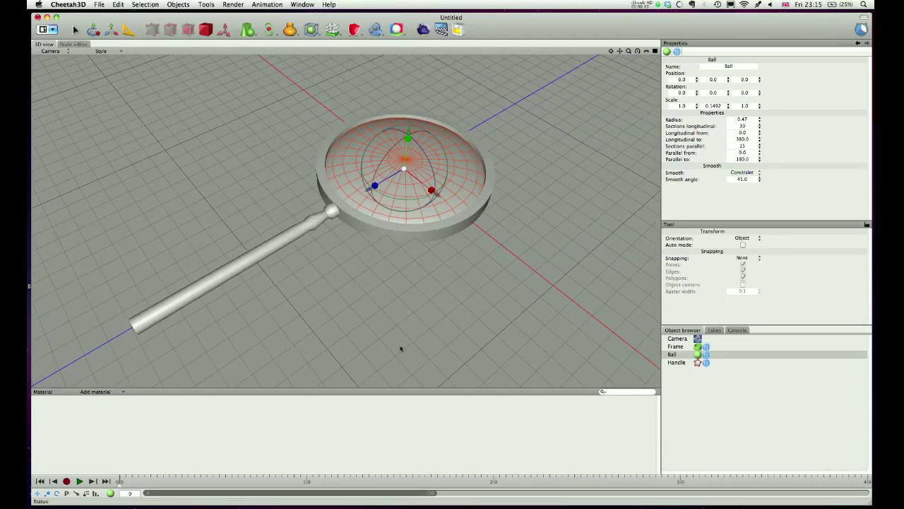
Step: Rename the flattened Ball object as Lens
{"action": "double_click", "coordinate": [674, 355]}
{"action": "type", "text": "Lens"}
{"action": "key", "text": "Return"}
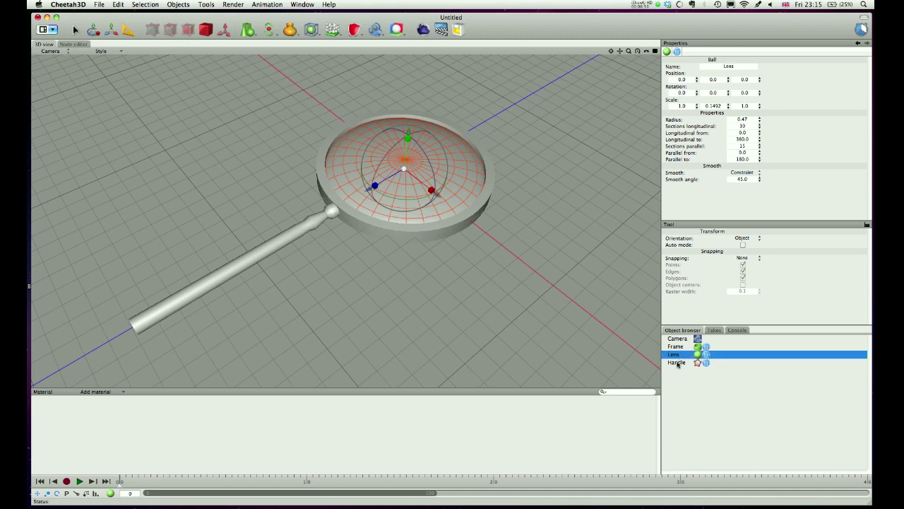
Step: Examine the finished magnifying glass render in the Render Manager as a reference for the handle's grip, and close it
{"action": "left_click", "coordinate": [677, 363]}
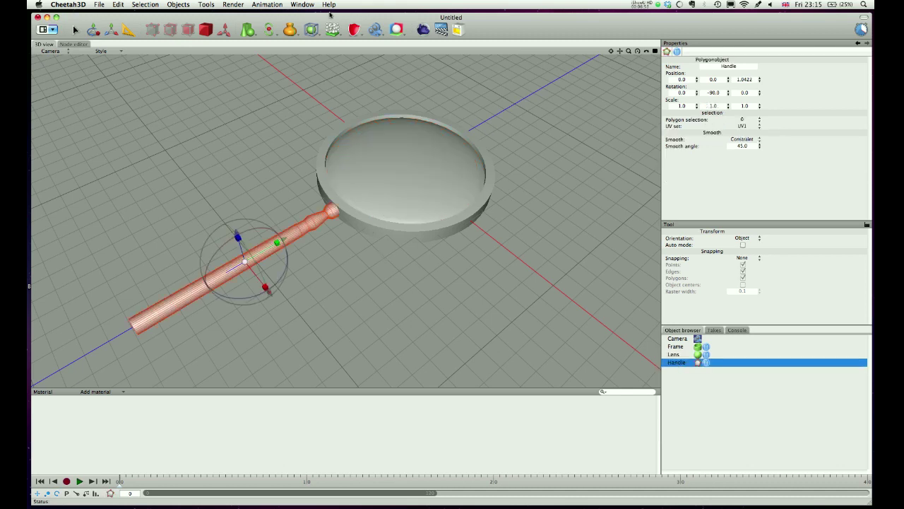
{"action": "left_click", "coordinate": [265, 4]}
{"action": "mouse_move", "coordinate": [234, 4]}
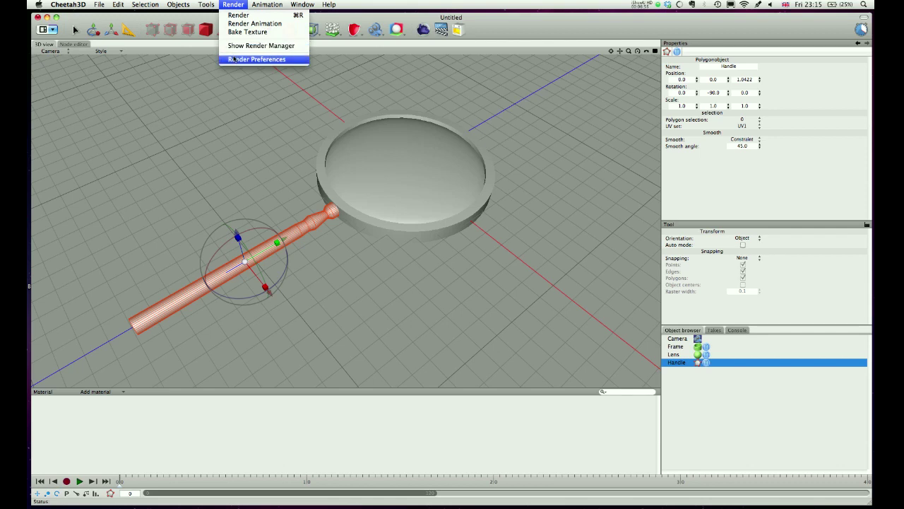
{"action": "left_click", "coordinate": [240, 46]}
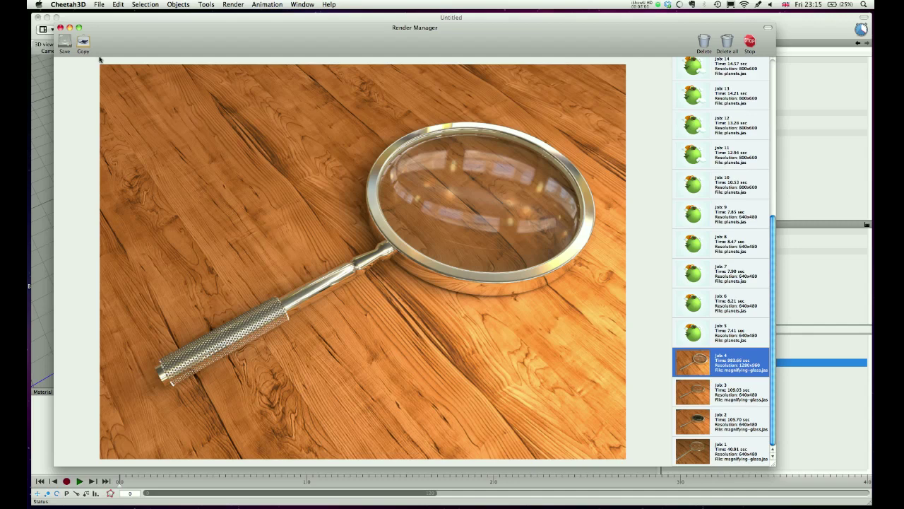
{"action": "left_click", "coordinate": [60, 28]}
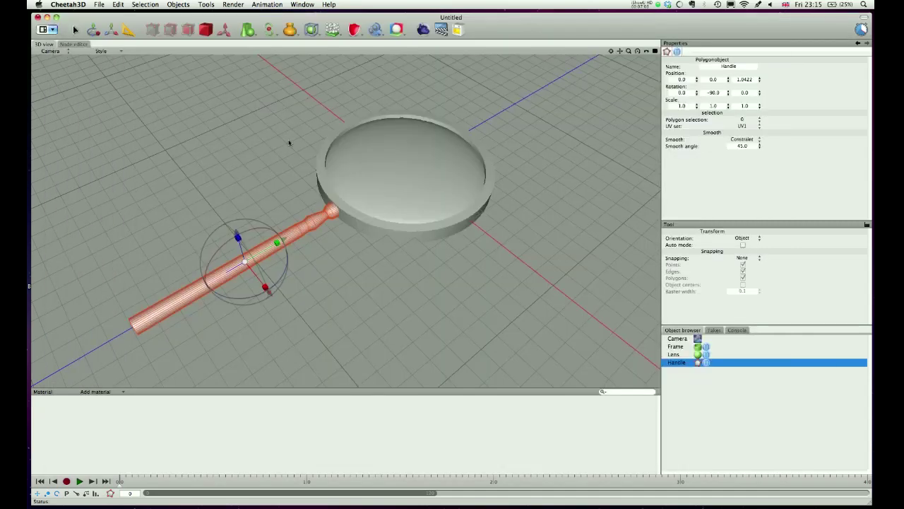
Step: Add a new cylinder and set its middle rotation value to -90 so that it lies along the handle
{"action": "left_click", "coordinate": [248, 30]}
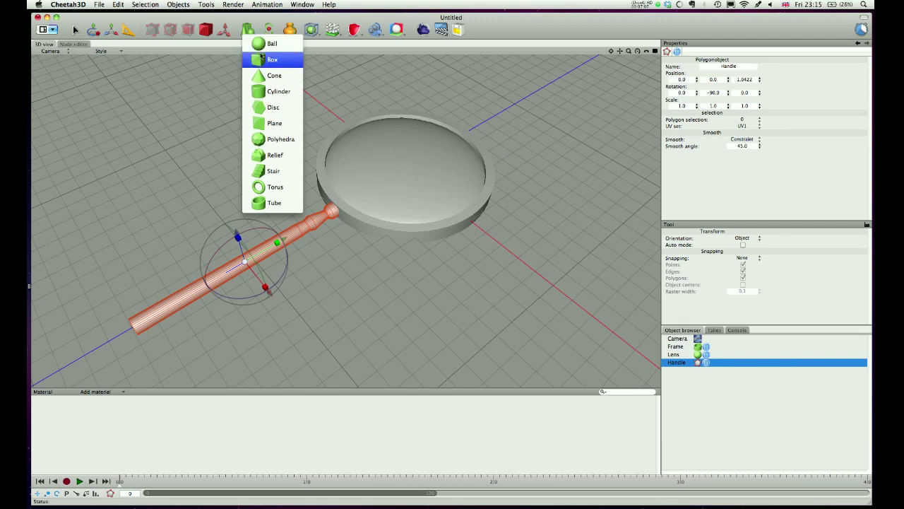
{"action": "left_click", "coordinate": [264, 89]}
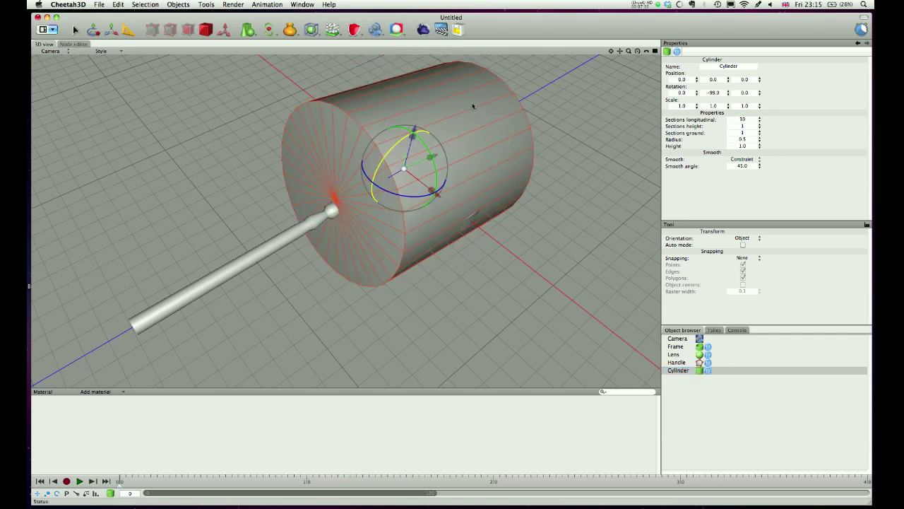
{"action": "left_click_drag", "start_coordinate": [473, 104], "coordinate": [467, 108]}
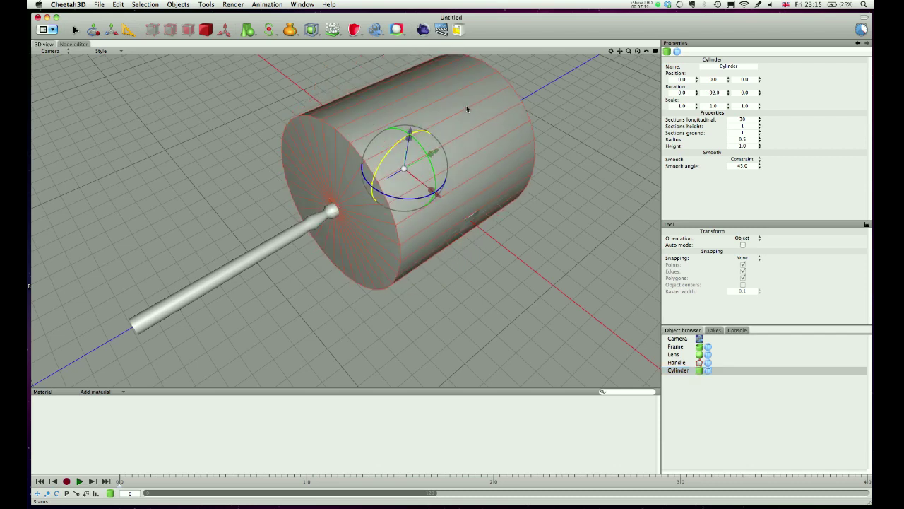
{"action": "left_click_drag", "start_coordinate": [713, 94], "coordinate": [716, 94]}
{"action": "type", "text": "-90"}
{"action": "key", "text": "Return"}
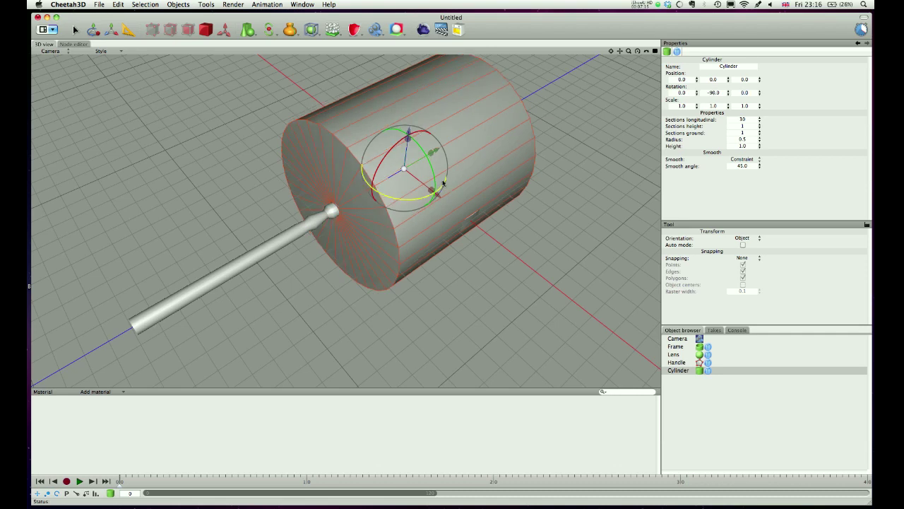
Step: Fit the new cylinder over the handle's far end as a grip, with radius 0.05, height 0.68 and Z position about 1.24
{"action": "left_click_drag", "start_coordinate": [435, 152], "coordinate": [200, 239]}
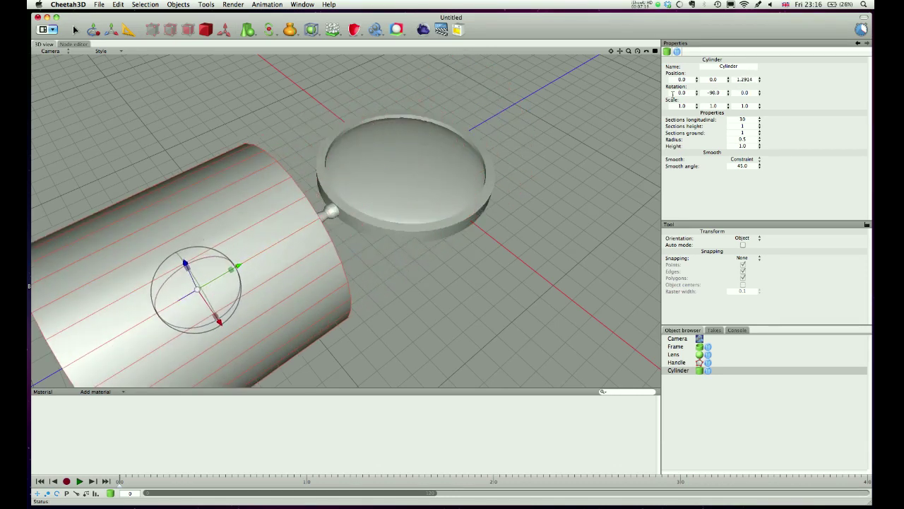
{"action": "left_click_drag", "start_coordinate": [758, 139], "coordinate": [756, 162]}
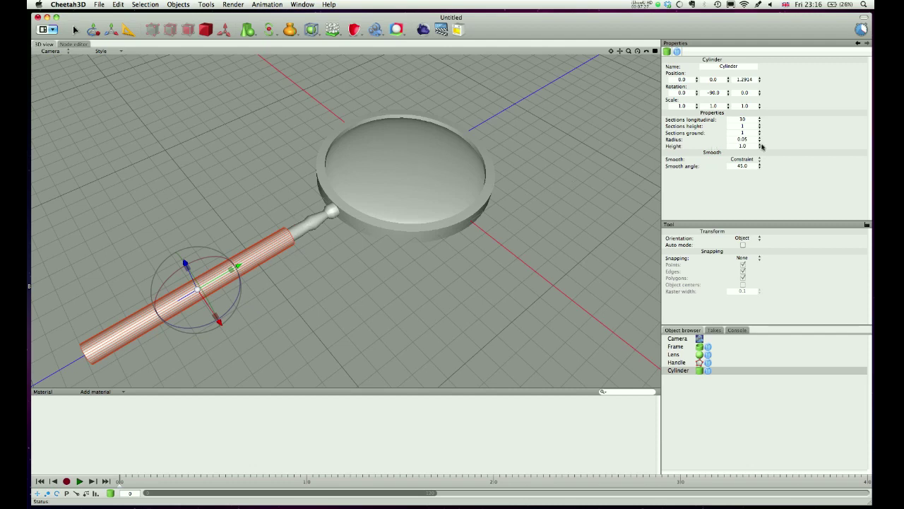
{"action": "mouse_move", "coordinate": [761, 145]}
{"action": "left_mouse_down"}
{"action": "mouse_move", "coordinate": [751, 168]}
{"action": "mouse_move", "coordinate": [753, 159]}
{"action": "left_mouse_up"}
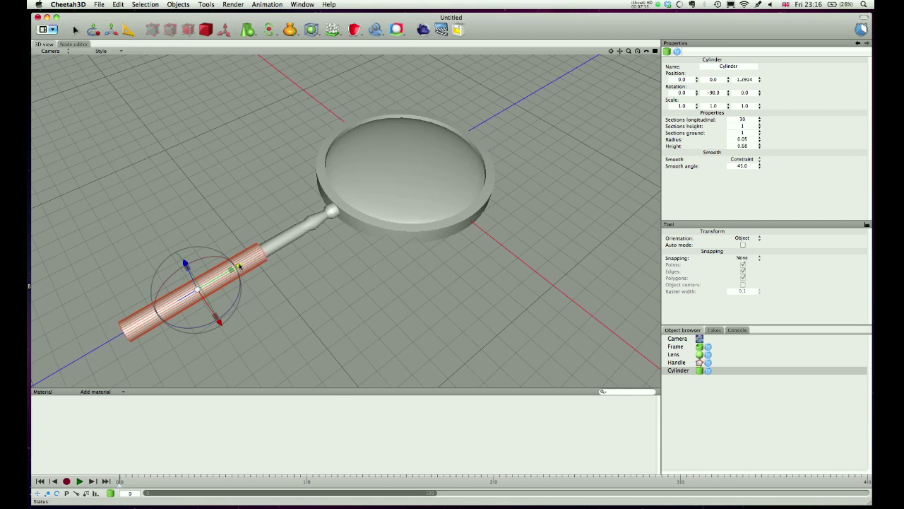
{"action": "left_click_drag", "start_coordinate": [239, 265], "coordinate": [248, 261]}
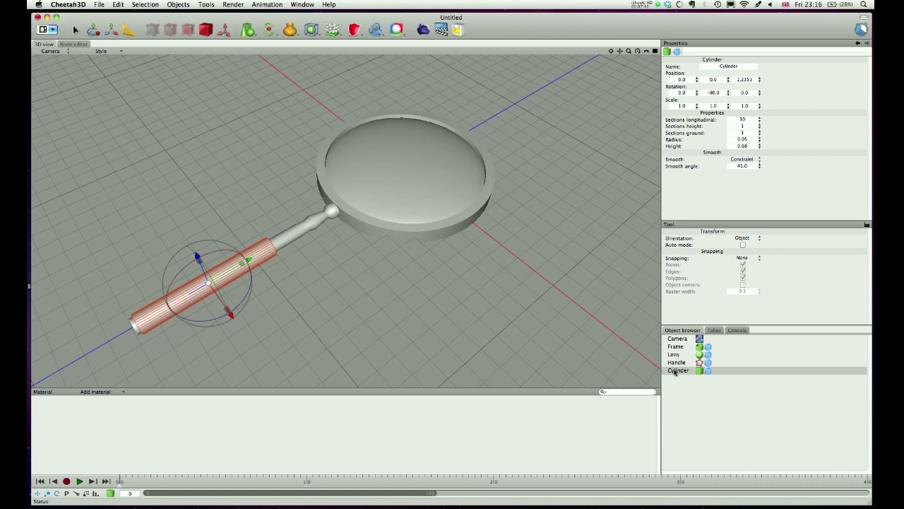
Step: Add a Particle Mesh object and assign the grip Cylinder as its mesh
{"action": "left_click", "coordinate": [336, 34]}
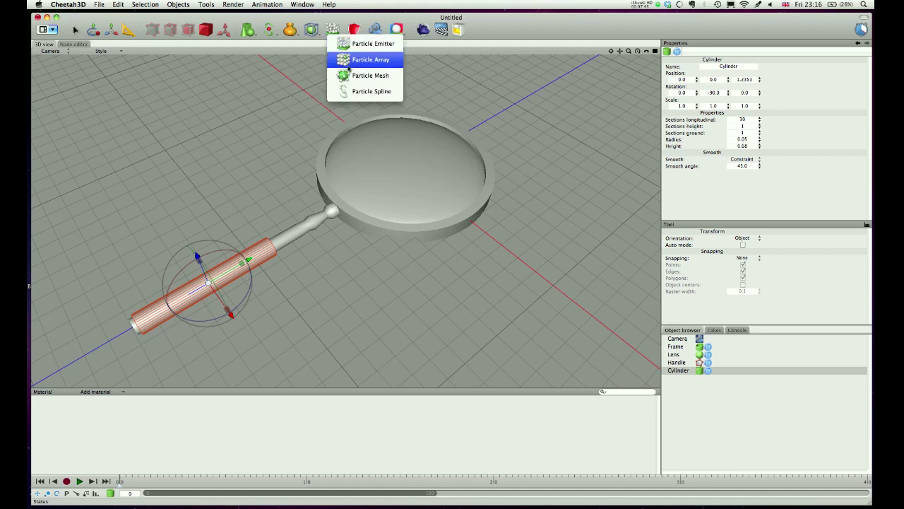
{"action": "left_click", "coordinate": [348, 76]}
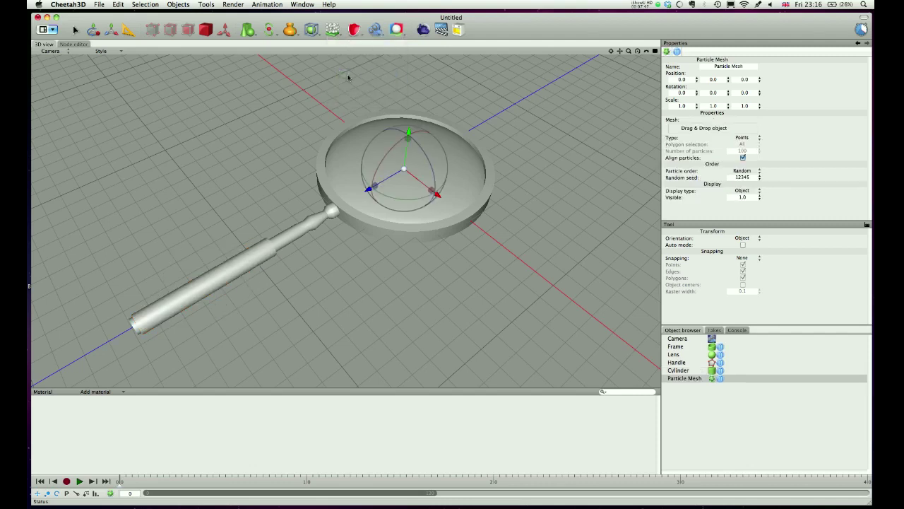
{"action": "left_click", "coordinate": [685, 379]}
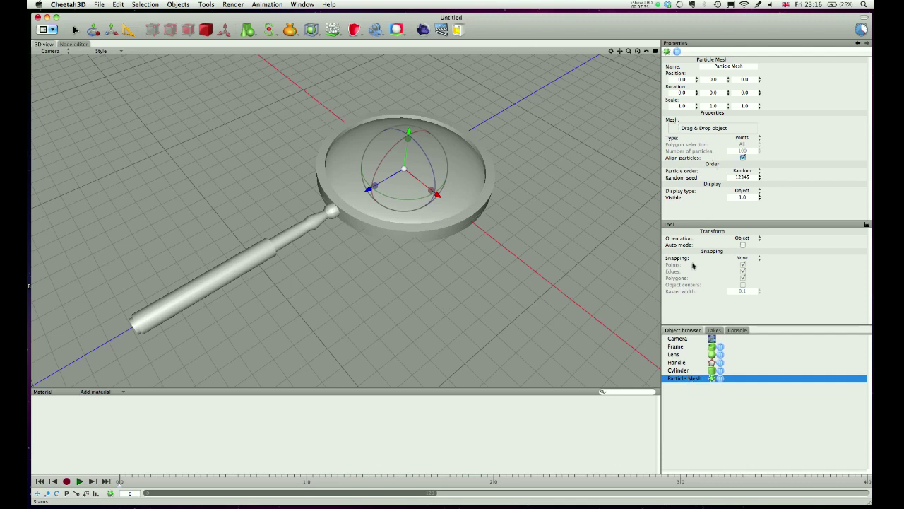
{"action": "left_click_drag", "start_coordinate": [677, 371], "coordinate": [704, 135]}
Step: Add a Box as the particle inside the Particle Mesh and scale it uniformly down to about 0.0067
{"action": "left_click", "coordinate": [248, 31]}
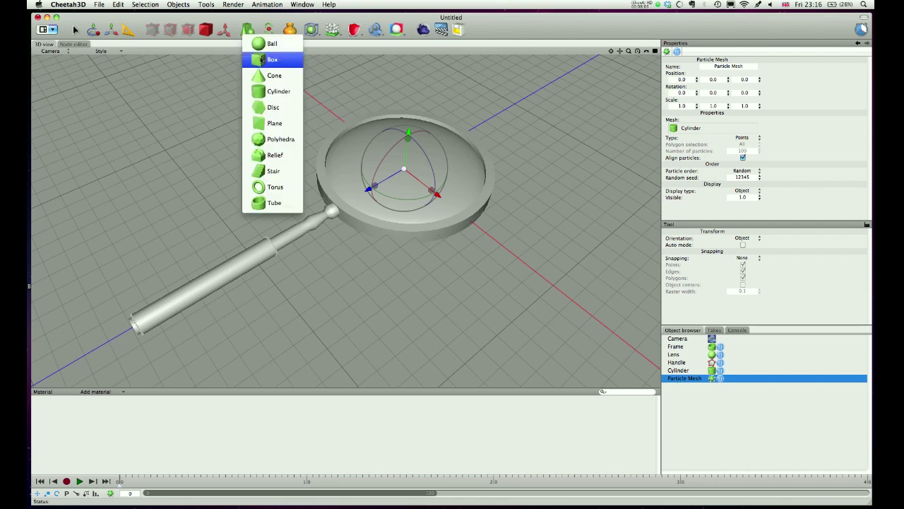
{"action": "left_click", "coordinate": [261, 60]}
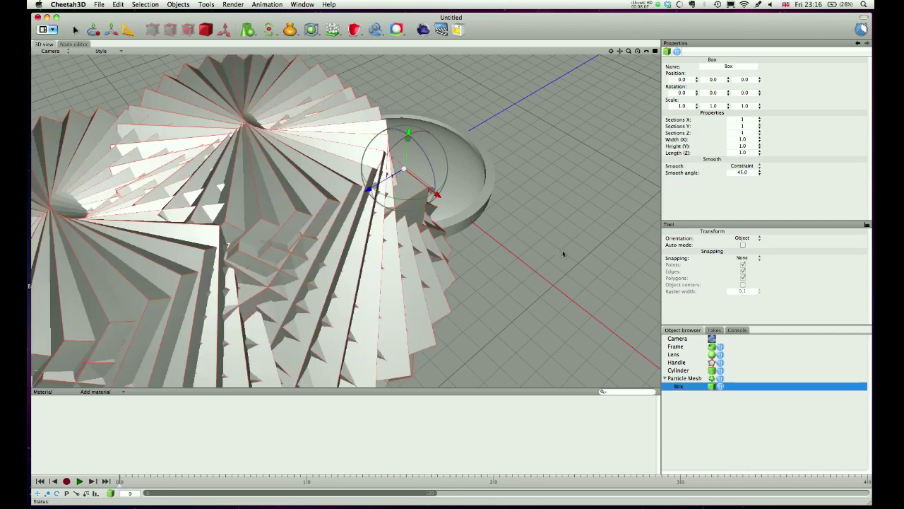
{"action": "left_click", "coordinate": [408, 139]}
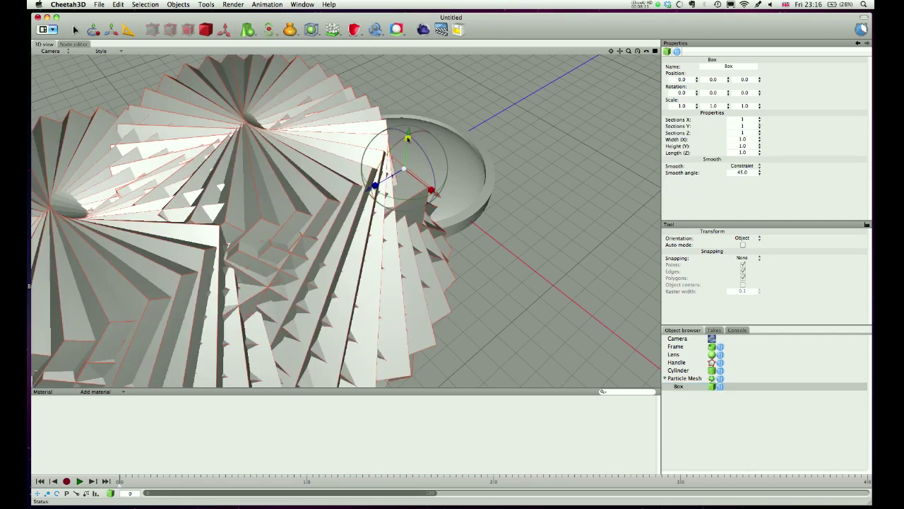
{"action": "left_click_drag", "start_coordinate": [404, 171], "coordinate": [272, 172]}
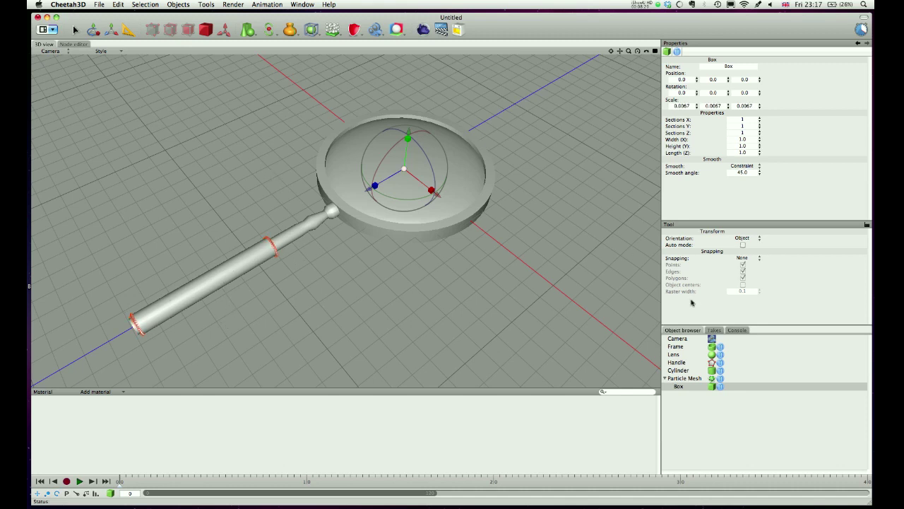
Step: Increase the grip Cylinder's height sections, trying 45 and settling on 55, to pack the box particles more densely
{"action": "left_click", "coordinate": [691, 372]}
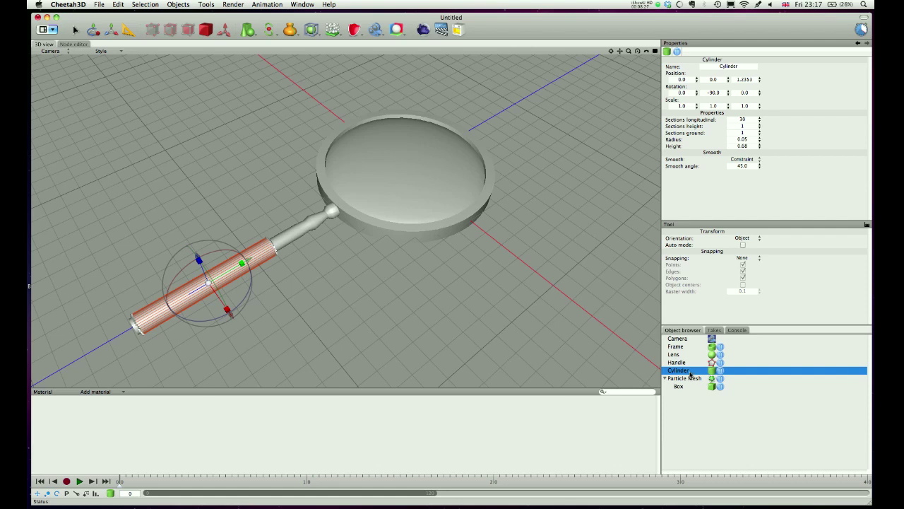
{"action": "left_click", "coordinate": [755, 127]}
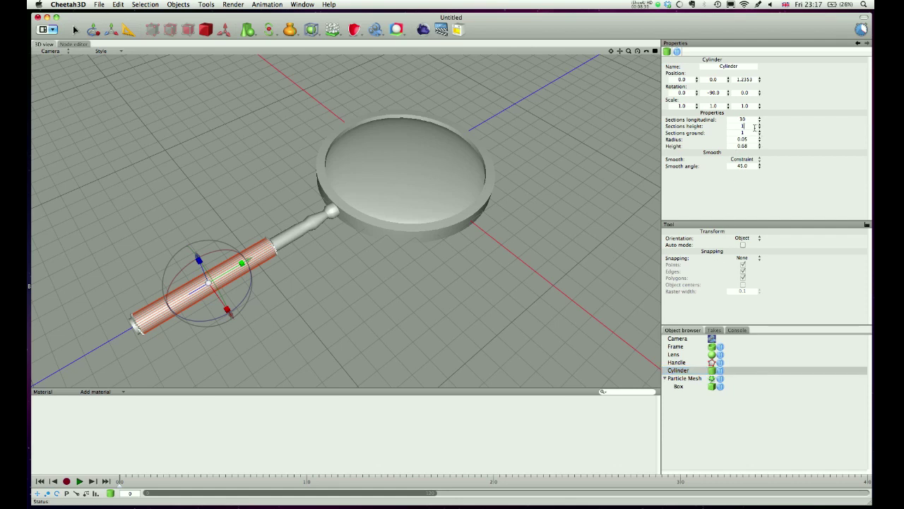
{"action": "type", "text": "0"}
{"action": "key", "text": "Tab"}
{"action": "left_click", "coordinate": [742, 134]}
{"action": "key", "text": "Tab"}
{"action": "left_click", "coordinate": [749, 126]}
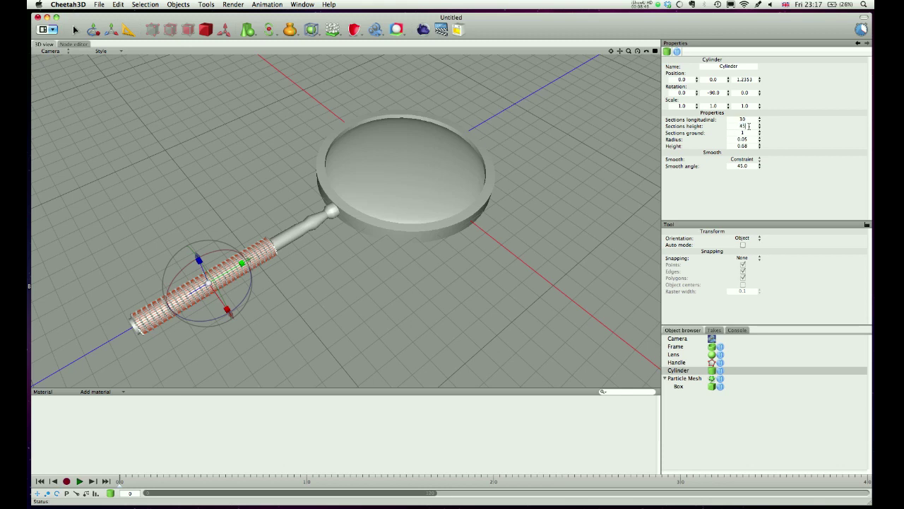
{"action": "type", "text": "45"}
{"action": "key", "text": "Return"}
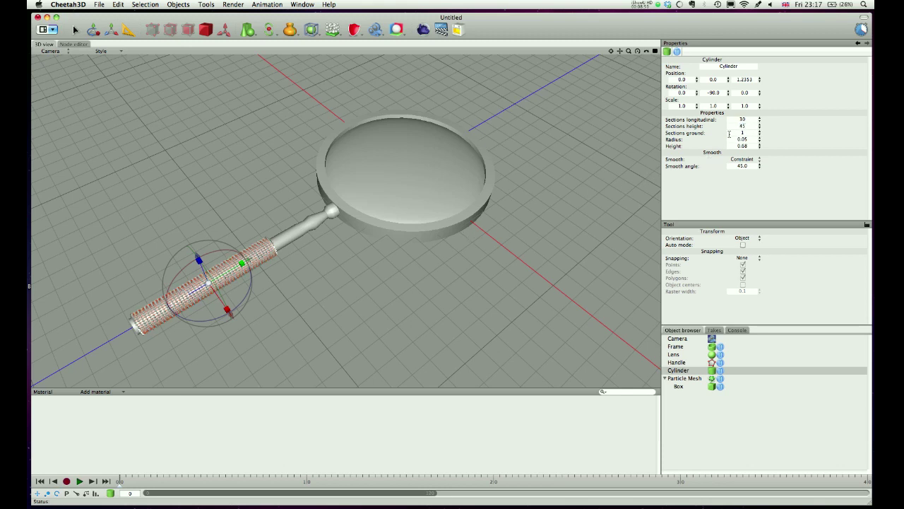
{"action": "left_click_drag", "start_coordinate": [748, 125], "coordinate": [732, 126]}
{"action": "type", "text": "55"}
{"action": "key", "text": "Tab"}
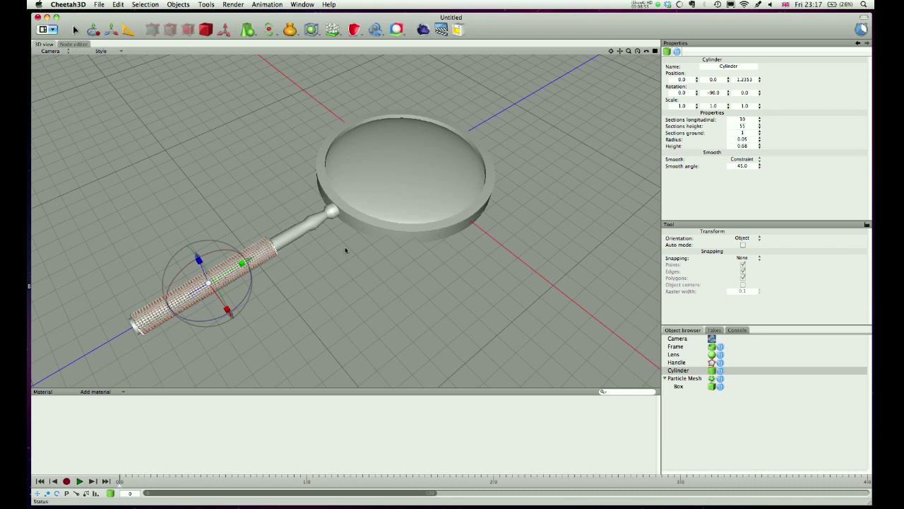
{"action": "left_click", "coordinate": [346, 251]}
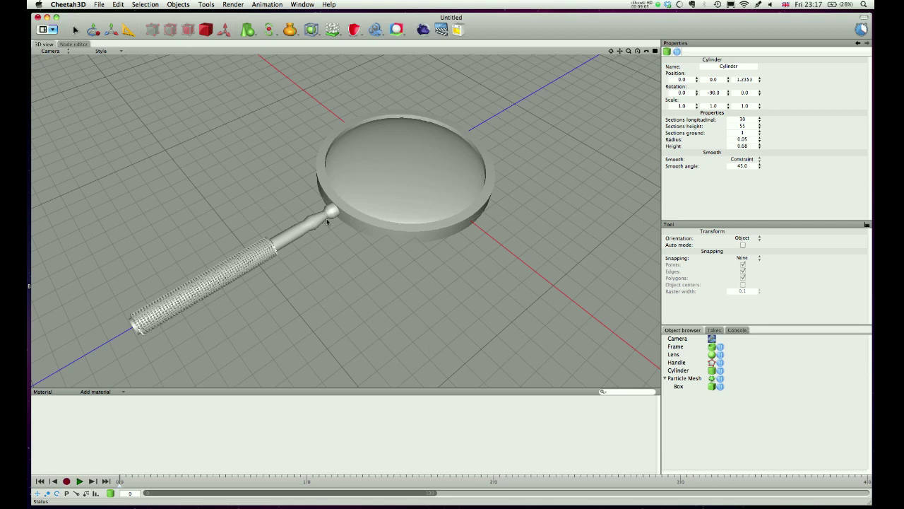
Step: Group the Frame, Lens, Handle, Cylinder and Particle Mesh objects and name the group Magnifying Glass
{"action": "left_click", "coordinate": [675, 347]}
{"action": "left_click", "coordinate": [685, 378], "text": "shift"}
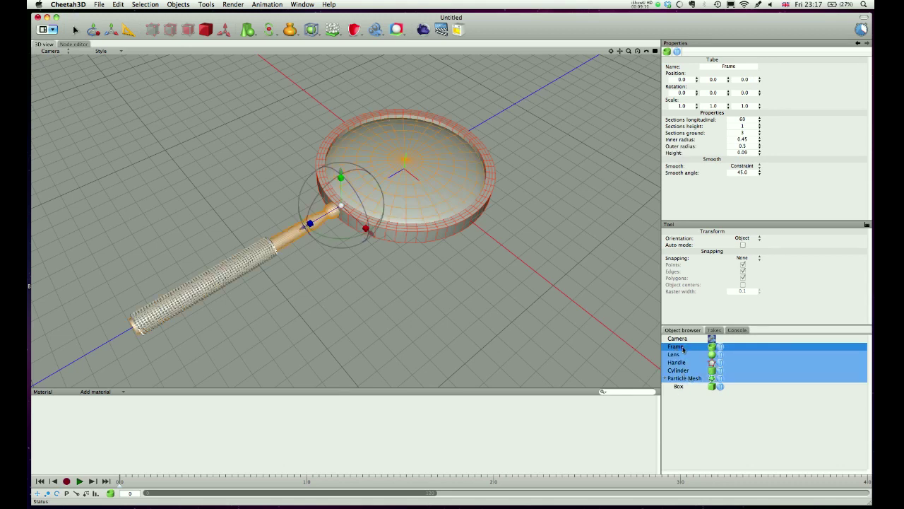
{"action": "right_click", "coordinate": [684, 349]}
{"action": "left_click", "coordinate": [700, 351]}
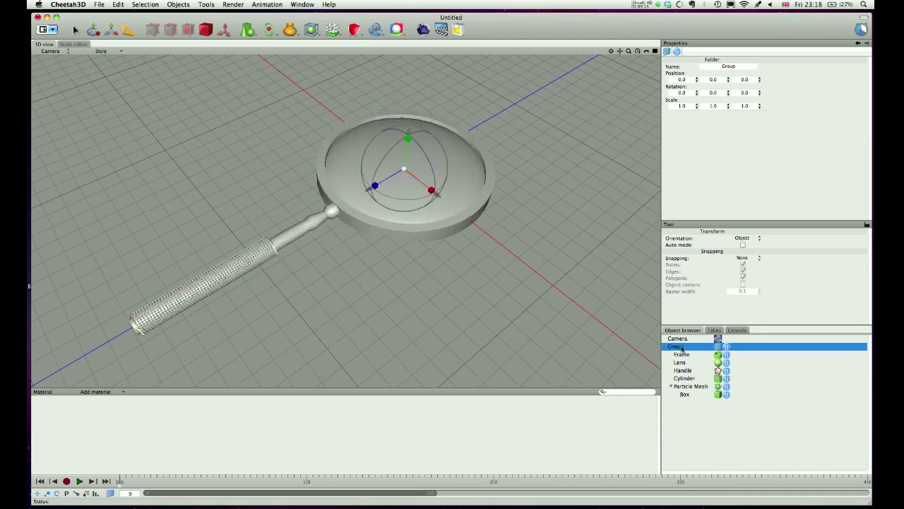
{"action": "double_click", "coordinate": [680, 347]}
{"action": "type", "text": "Magnifying G"}
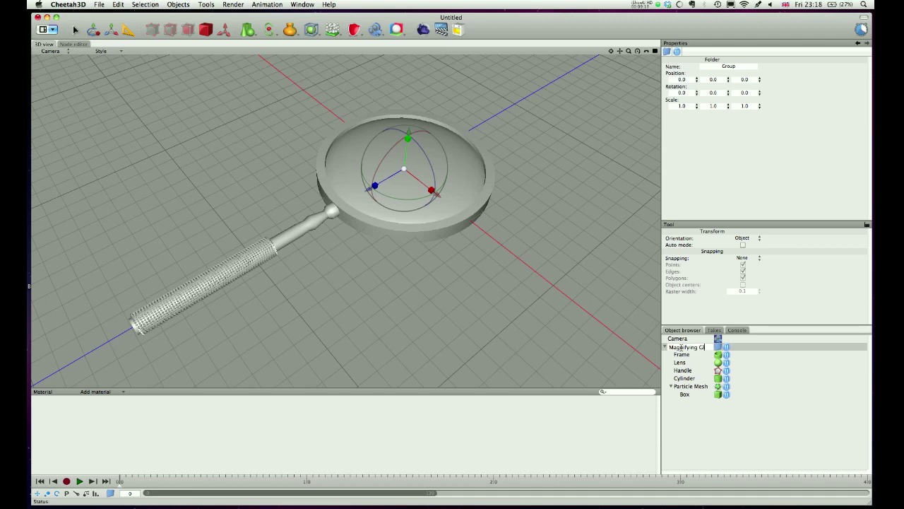
{"action": "type", "text": "lass"}
{"action": "key", "text": "Return"}
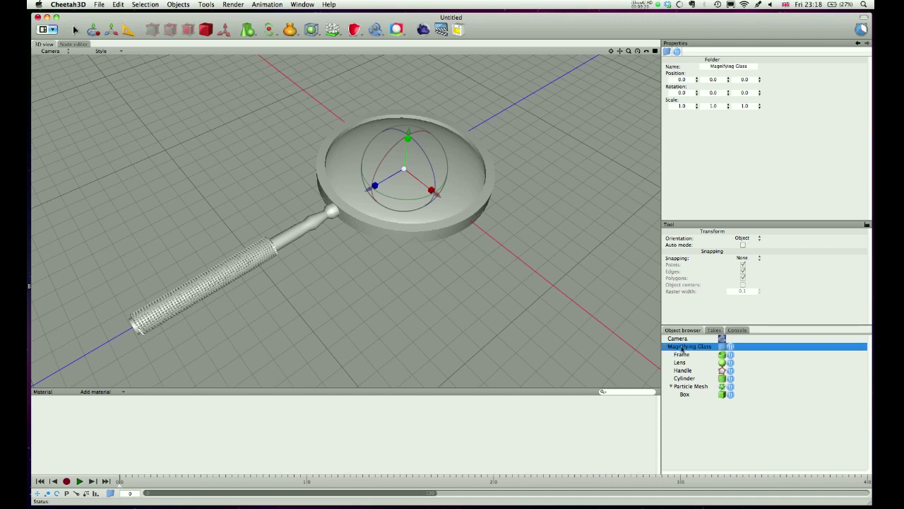
Step: Raise the Magnifying Glass group vertically to a Y position of about 0.07
{"action": "key", "text": "F2"}
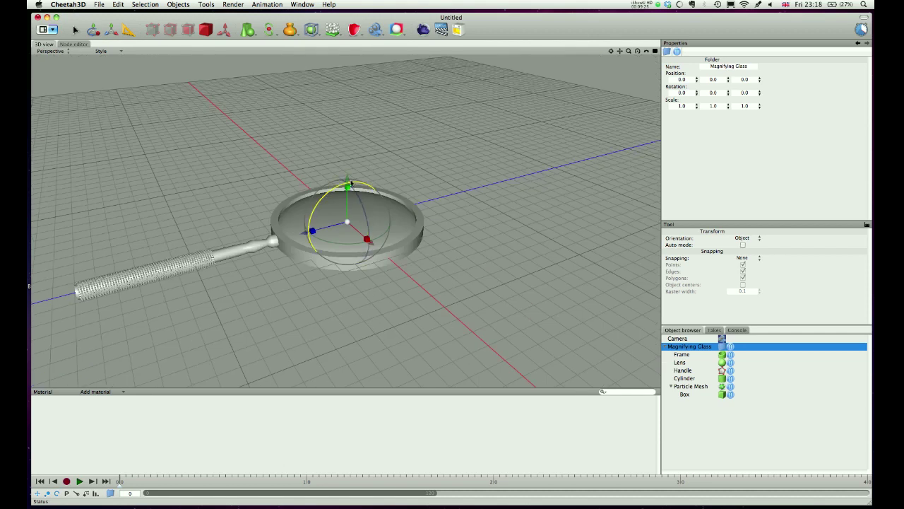
{"action": "key", "text": "F3"}
{"action": "left_click_drag", "start_coordinate": [345, 174], "coordinate": [347, 164]}
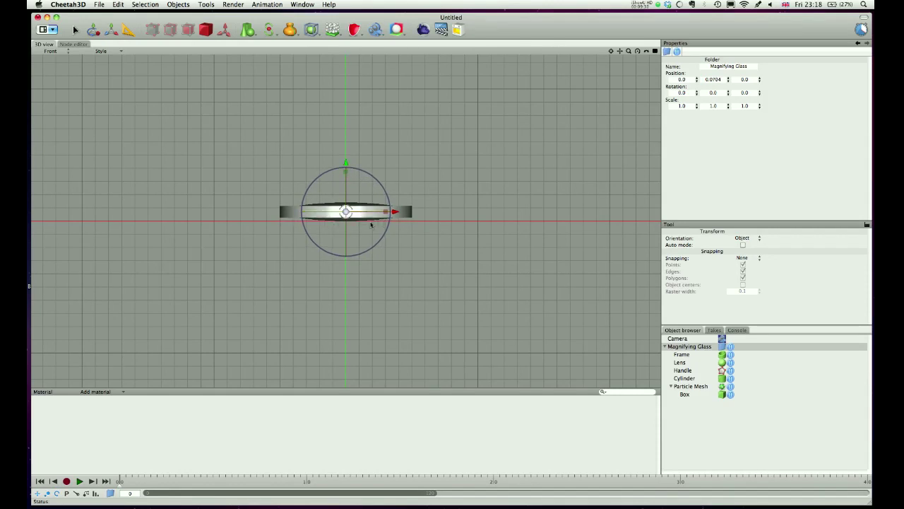
{"action": "key", "text": "F1"}
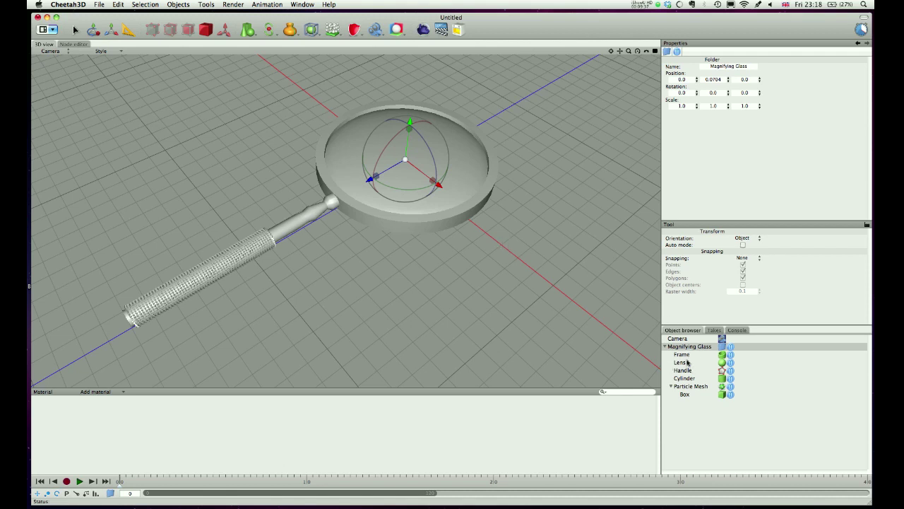
Step: Convert the Frame tube into an editable polygon object
{"action": "left_click", "coordinate": [686, 356]}
{"action": "left_click", "coordinate": [685, 354]}
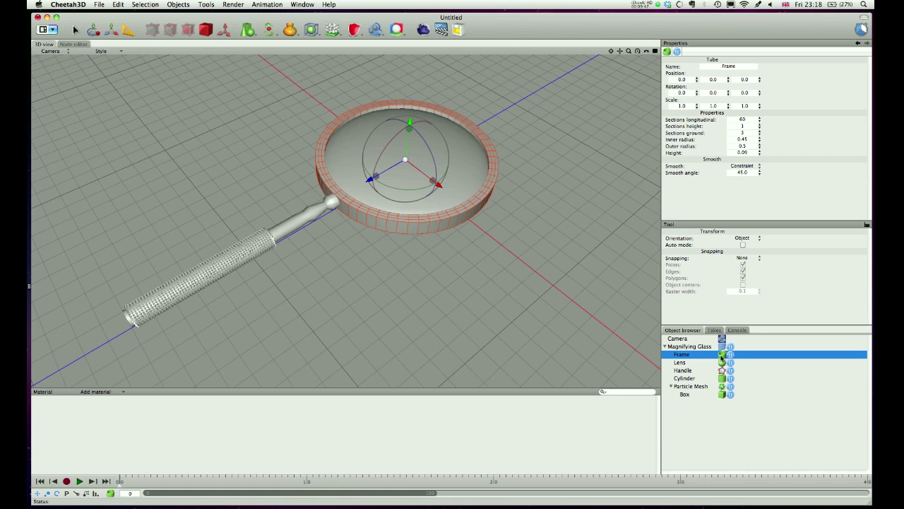
{"action": "double_click", "coordinate": [722, 356]}
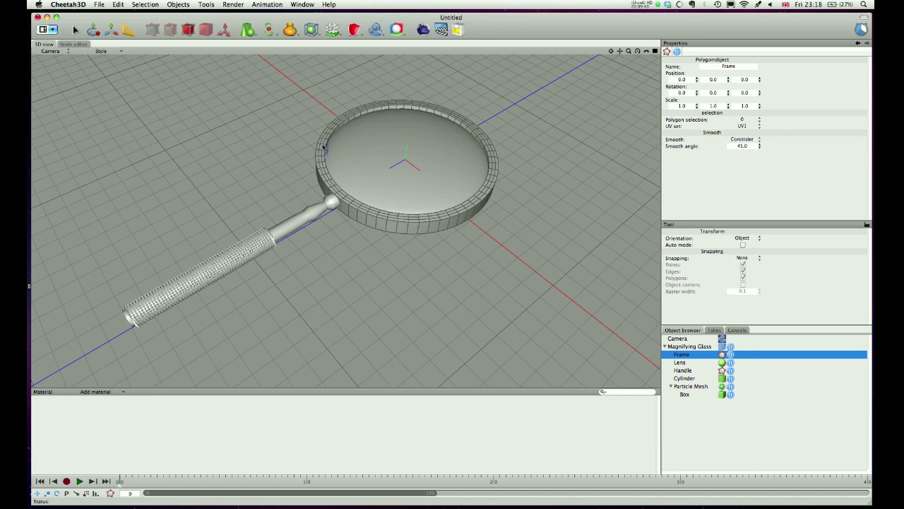
Step: Try to select the middle band of polygons on the frame's upper face, first individually and with Loop Select
{"action": "right_click_drag", "start_coordinate": [324, 147], "coordinate": [554, 141], "text": "alt"}
{"action": "middle_click_drag", "start_coordinate": [516, 135], "coordinate": [444, 202], "text": "alt"}
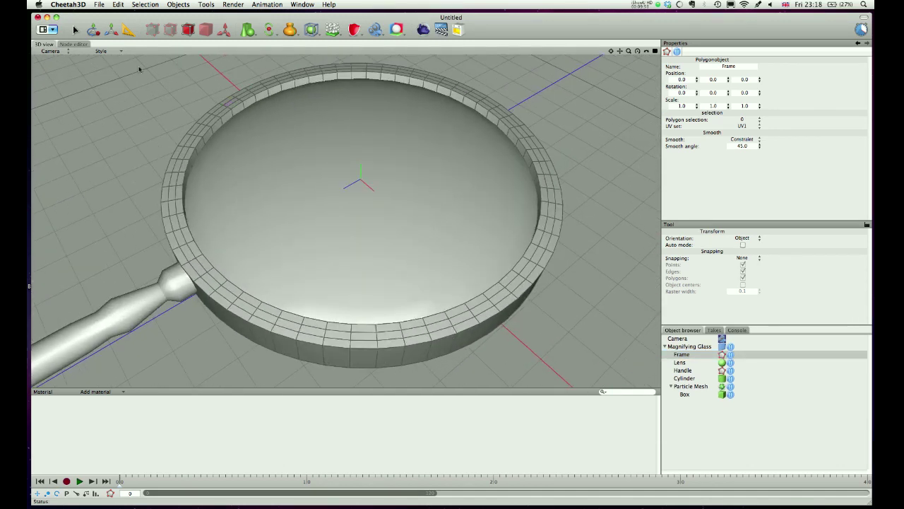
{"action": "left_click", "coordinate": [75, 30]}
{"action": "left_click", "coordinate": [244, 306]}
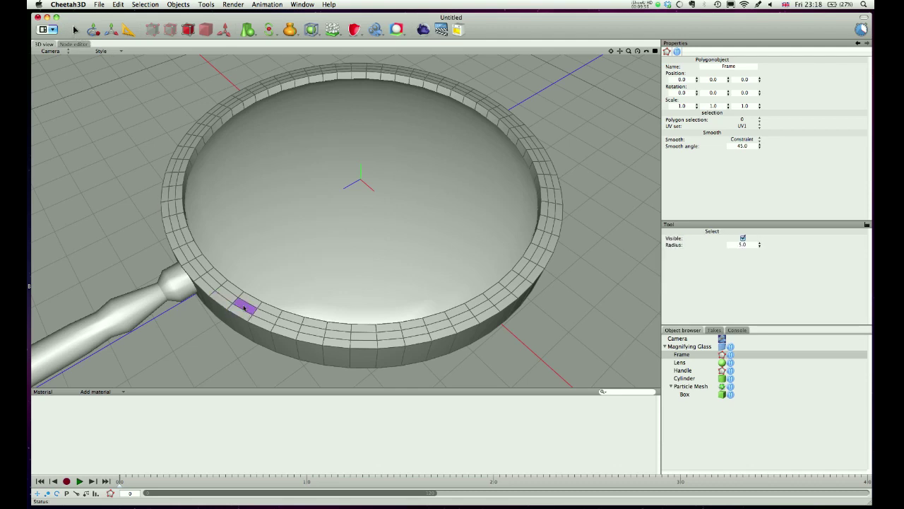
{"action": "left_click", "coordinate": [236, 302]}
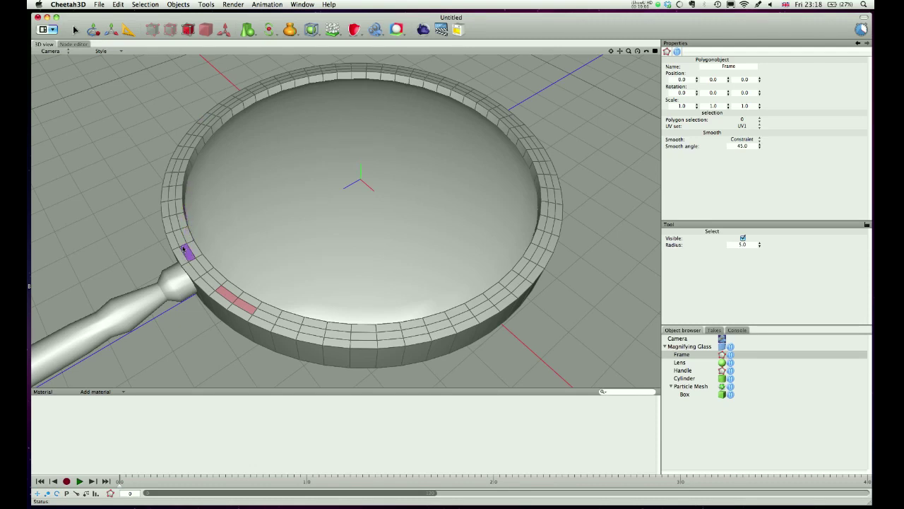
{"action": "key", "text": "l"}
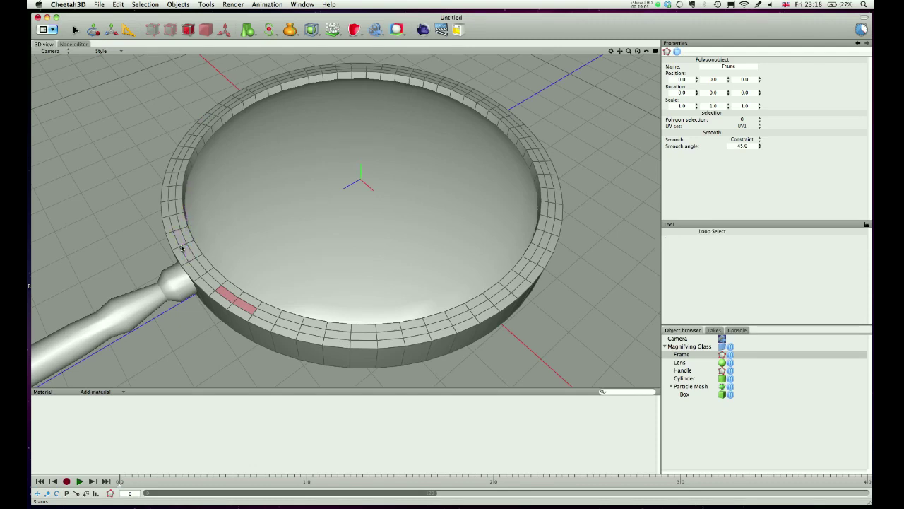
{"action": "left_click", "coordinate": [182, 248]}
{"action": "left_click", "coordinate": [183, 247]}
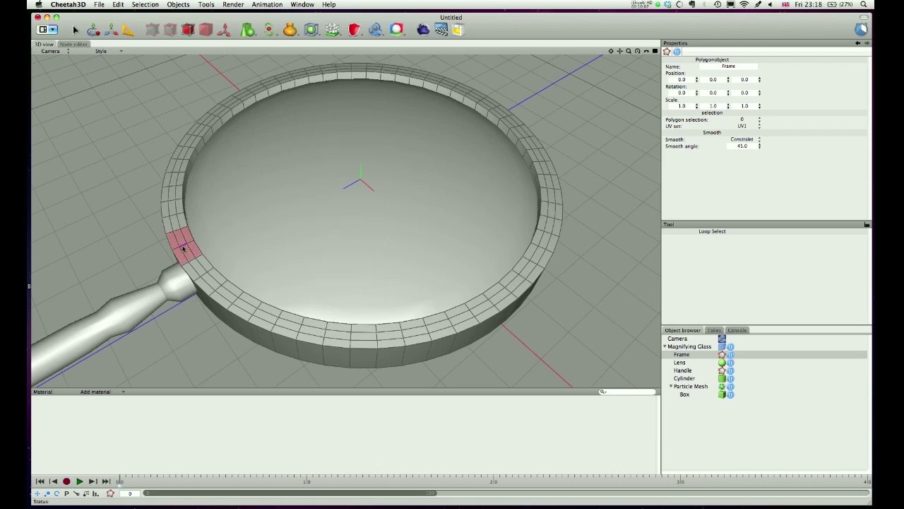
Step: Select the middle polygon rings on both the frame's upper and lower faces with Ring Select
{"action": "right_click", "coordinate": [145, 219]}
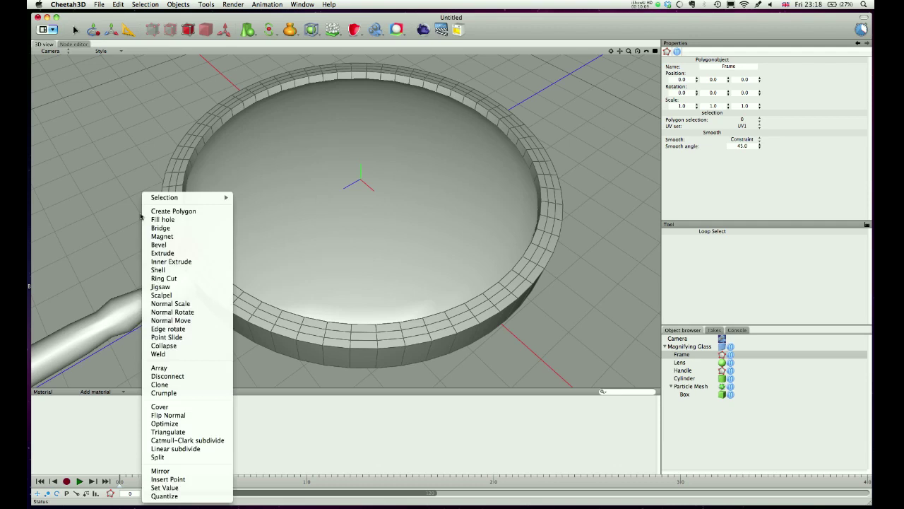
{"action": "mouse_move", "coordinate": [200, 200]}
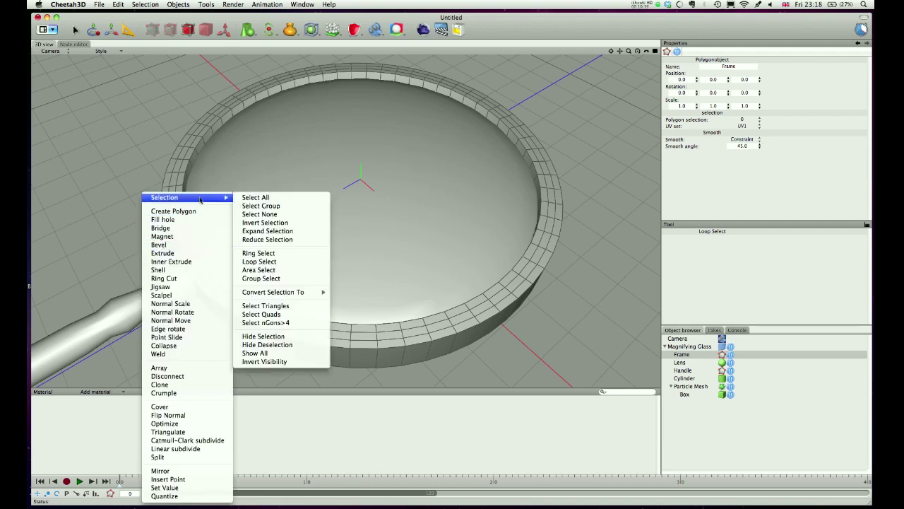
{"action": "left_click", "coordinate": [258, 253]}
{"action": "left_click", "coordinate": [176, 188]}
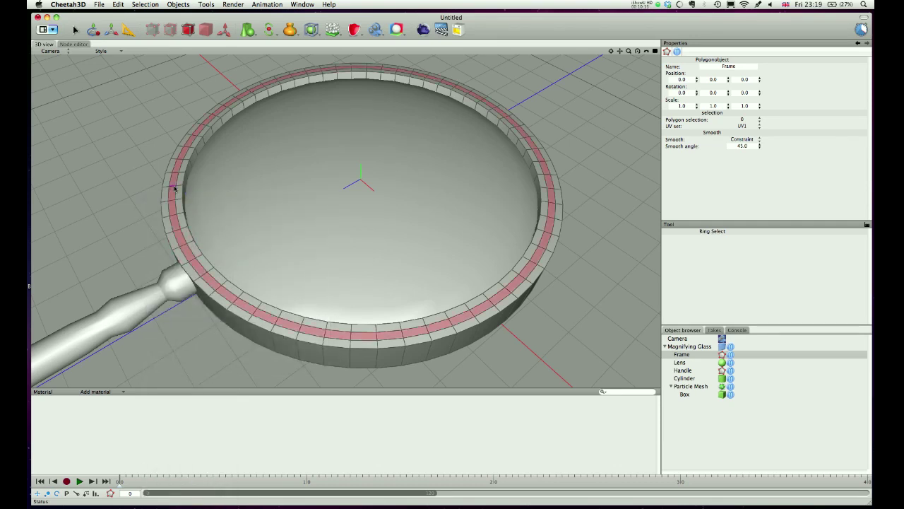
{"action": "middle_click_drag", "start_coordinate": [350, 225], "coordinate": [335, 172]}
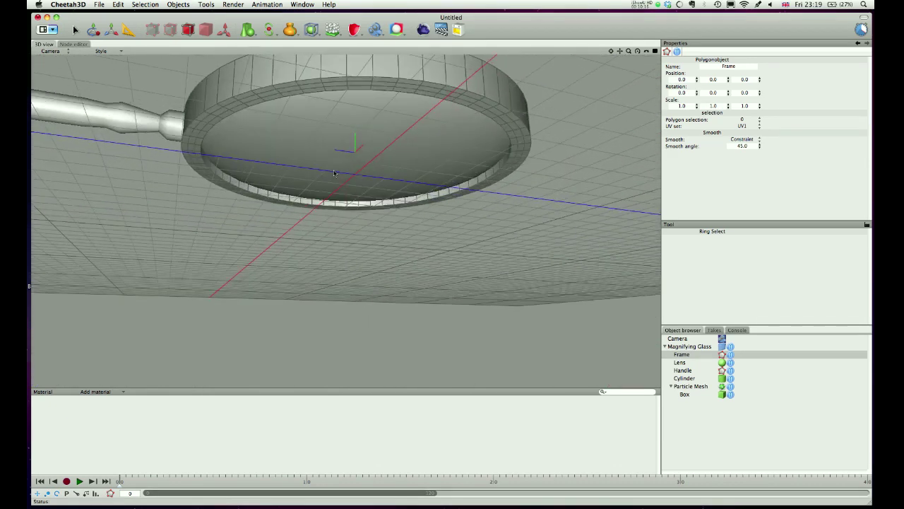
{"action": "left_click", "coordinate": [299, 89]}
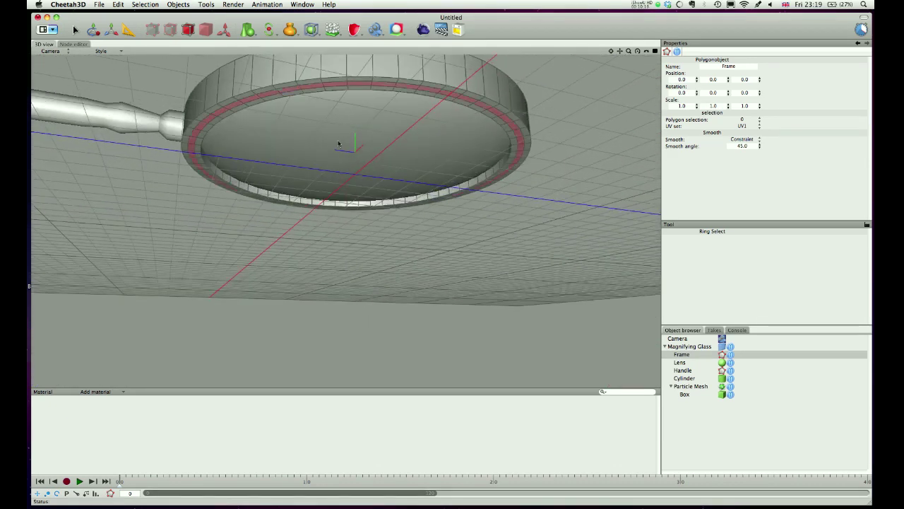
Step: Widen the selected polygon rings with Normal Scale until they nearly reach the edges of the frame's faces
{"action": "right_click_drag", "start_coordinate": [338, 144], "coordinate": [356, 202]}
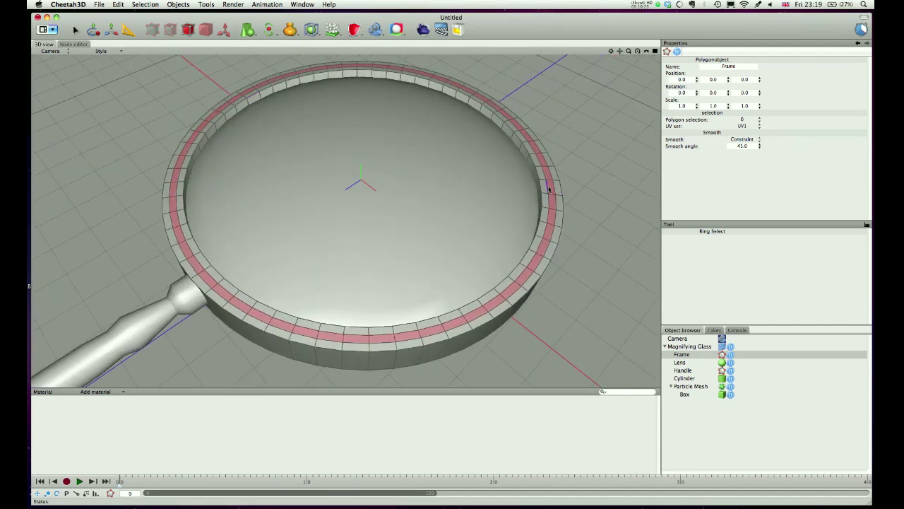
{"action": "right_click", "coordinate": [584, 164]}
{"action": "mouse_move", "coordinate": [597, 171]}
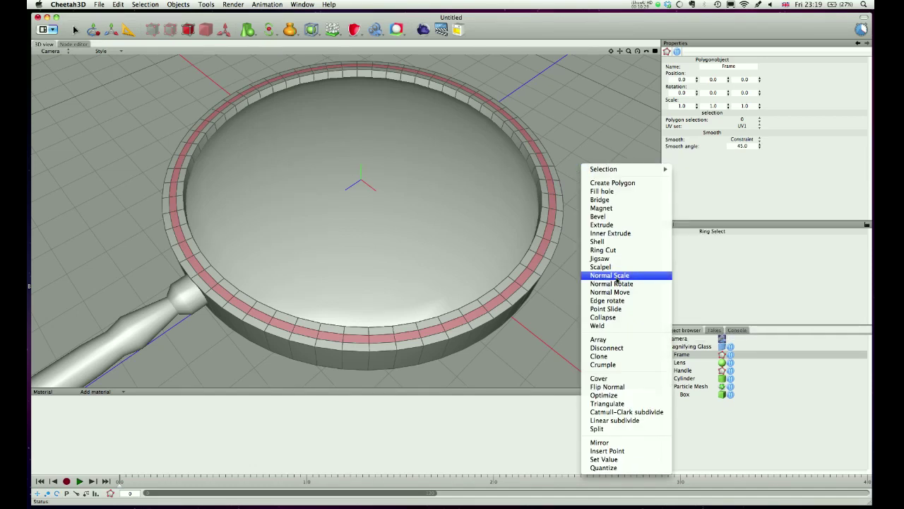
{"action": "left_click", "coordinate": [611, 276]}
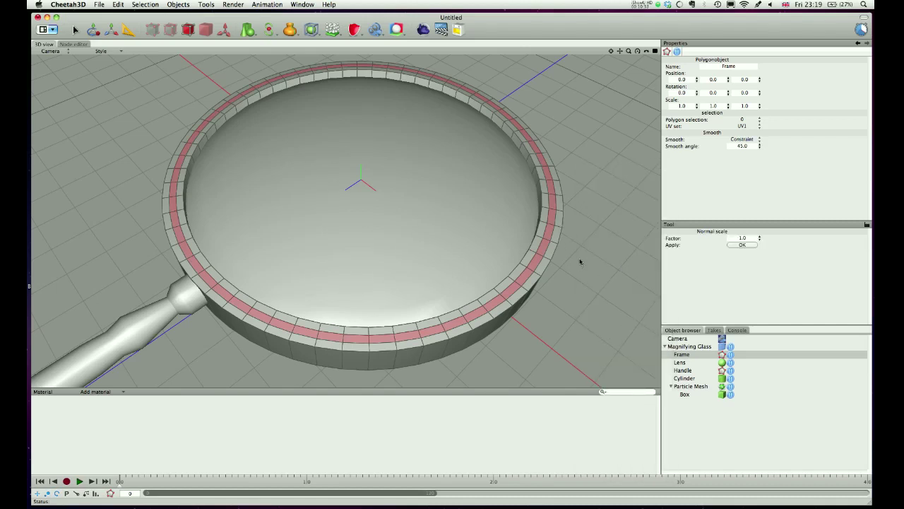
{"action": "left_click_drag", "start_coordinate": [586, 259], "coordinate": [694, 258]}
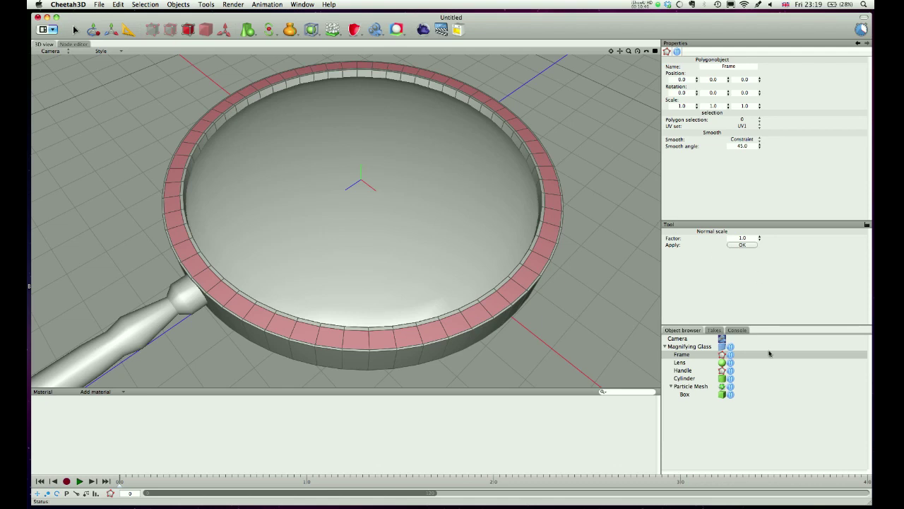
Step: Add a Subdivision modifier to the Frame object to round its edges
{"action": "left_click", "coordinate": [682, 356]}
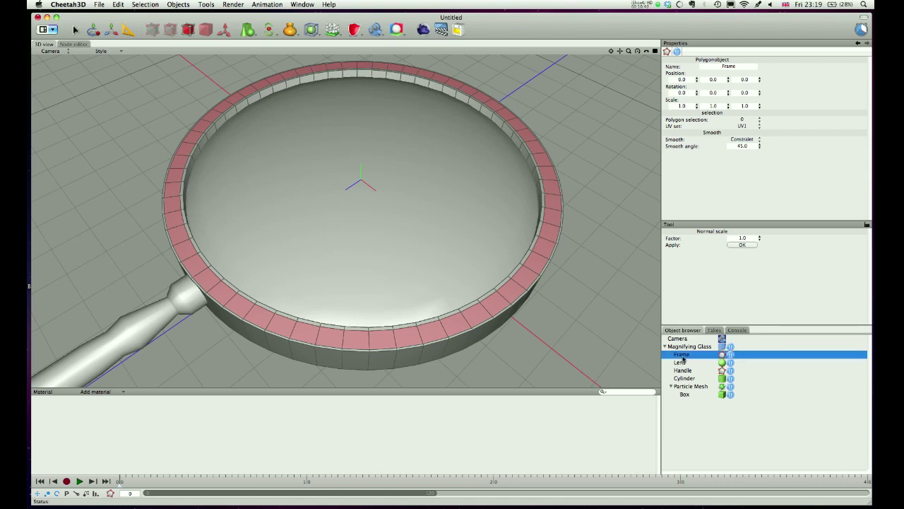
{"action": "left_click", "coordinate": [312, 31]}
{"action": "left_click", "coordinate": [346, 171]}
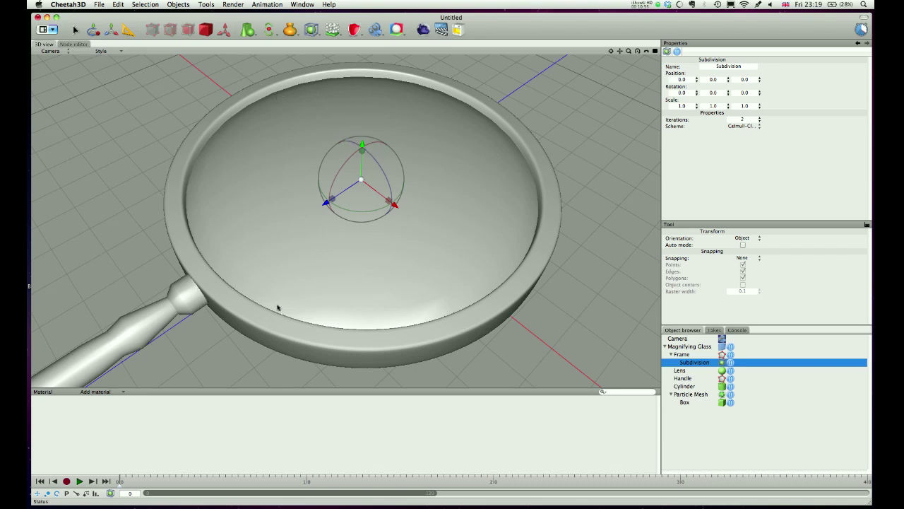
{"action": "scroll", "coordinate": [400, 278], "scroll_direction": "down", "scroll_amount": 5}
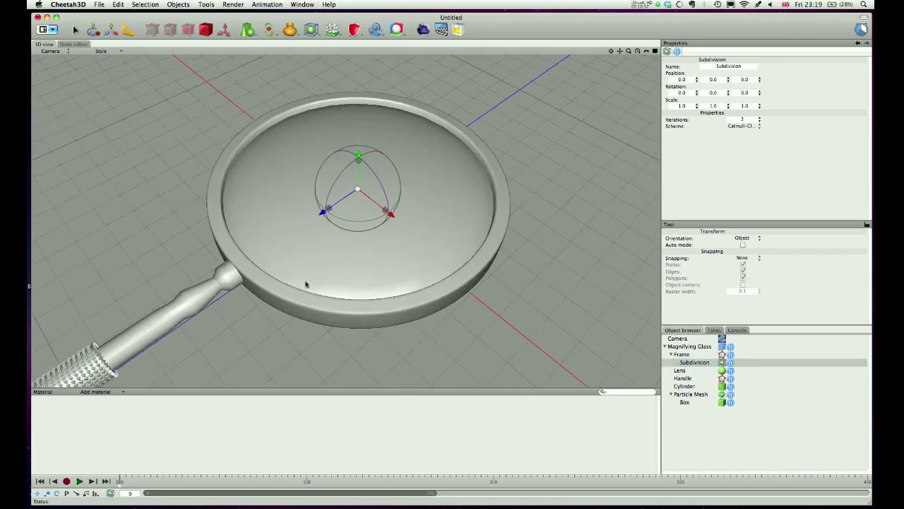
{"action": "scroll", "coordinate": [306, 284], "scroll_direction": "down", "scroll_amount": 5}
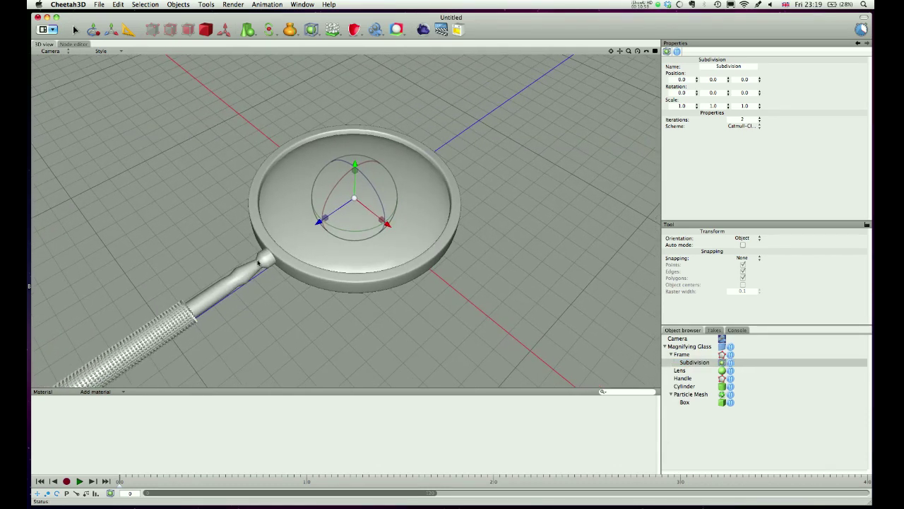